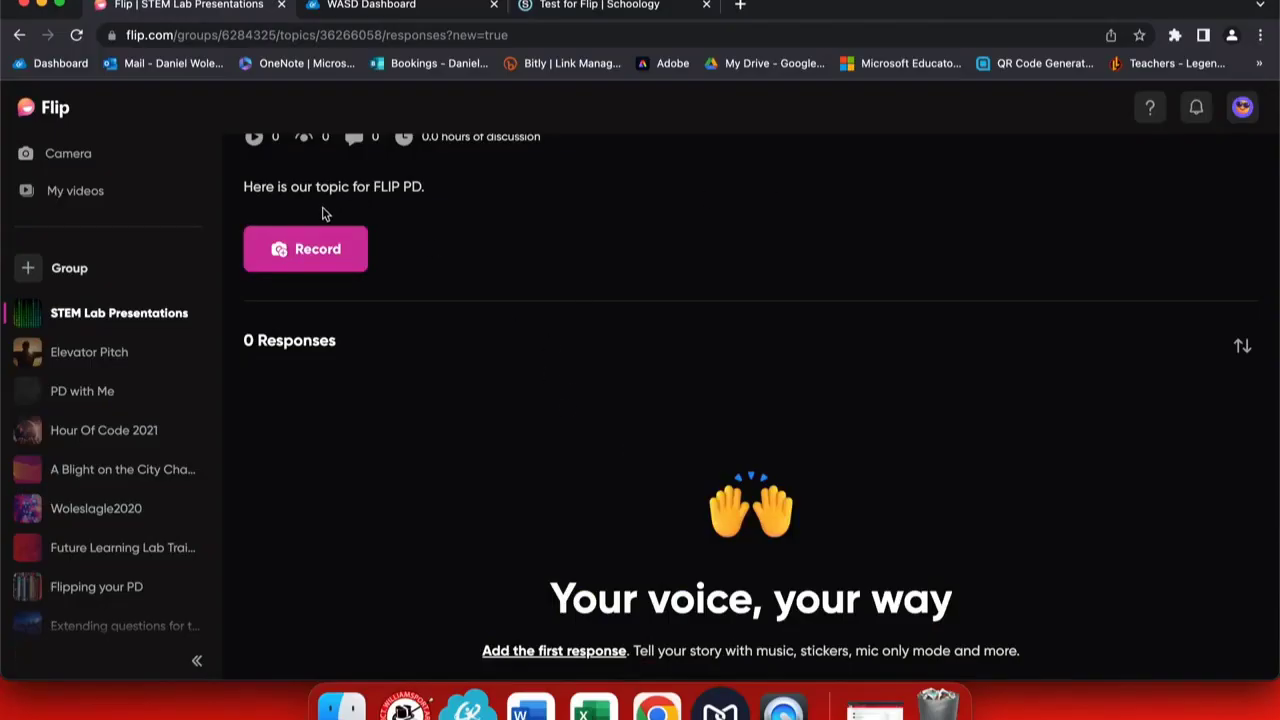
Step: Start a new video response to the FLIP PD topic and allow camera and microphone access
{"action": "scroll", "coordinate": [322, 213], "scroll_direction": "up", "scroll_amount": 3}
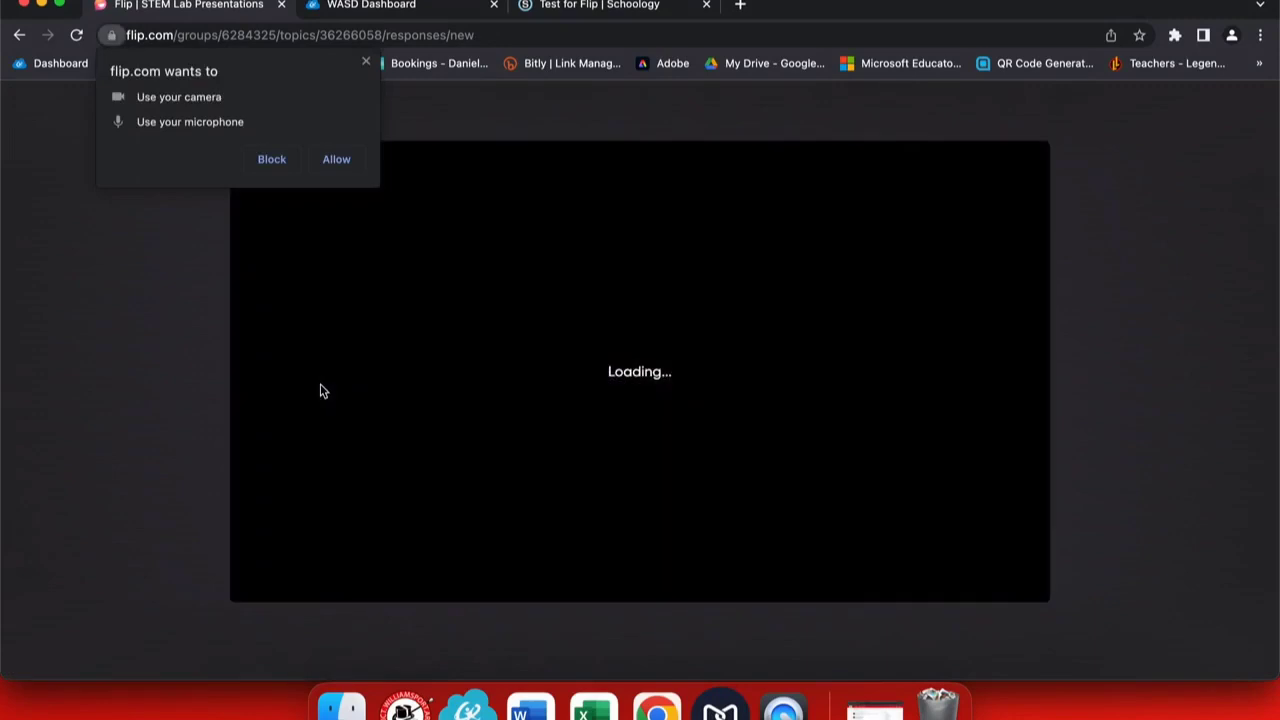
{"action": "left_click", "coordinate": [336, 162]}
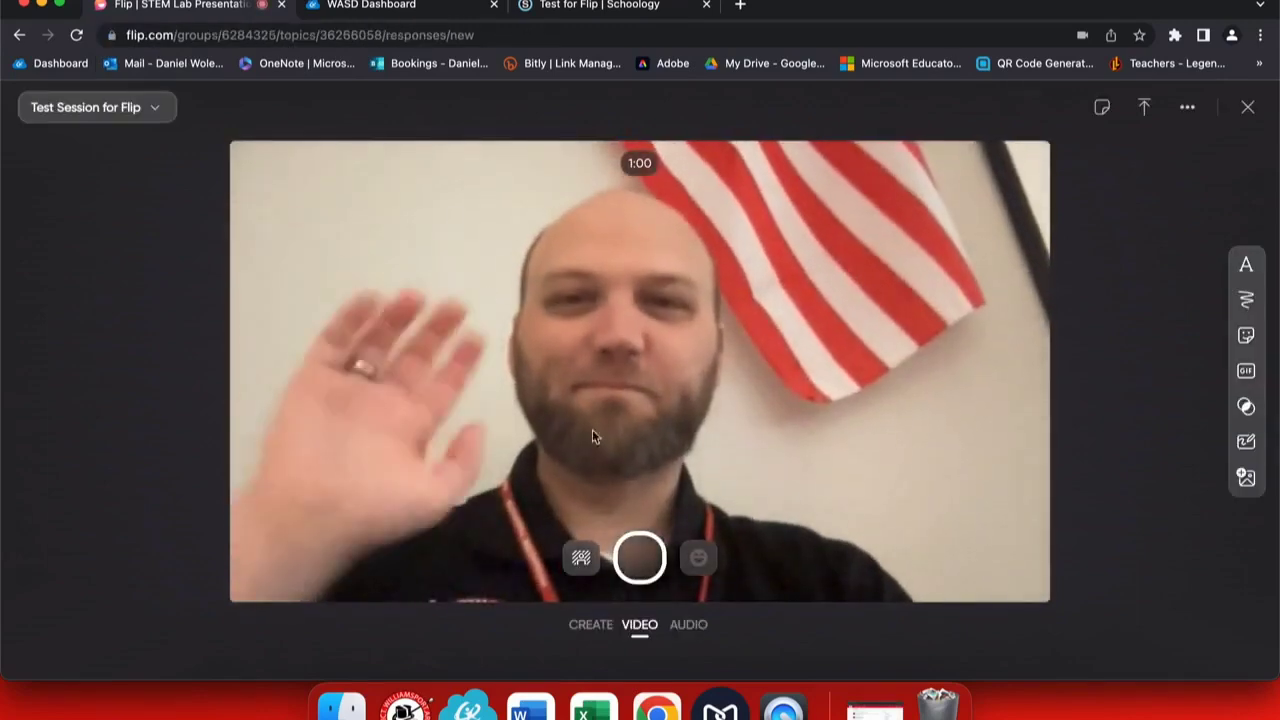
Step: Try the blur, crescent moon and city timelapse backdrops, and apply the planet-in-space backdrop to the camera view
{"action": "left_click", "coordinate": [588, 562]}
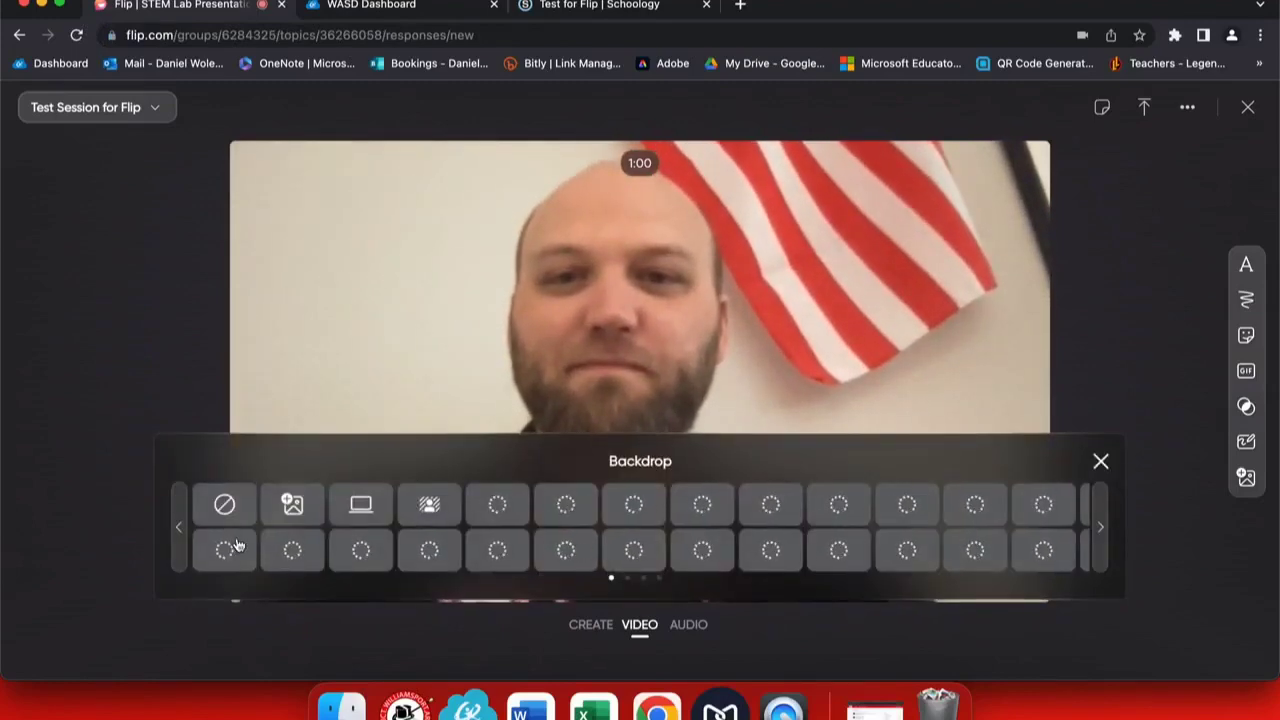
{"action": "left_click", "coordinate": [435, 512]}
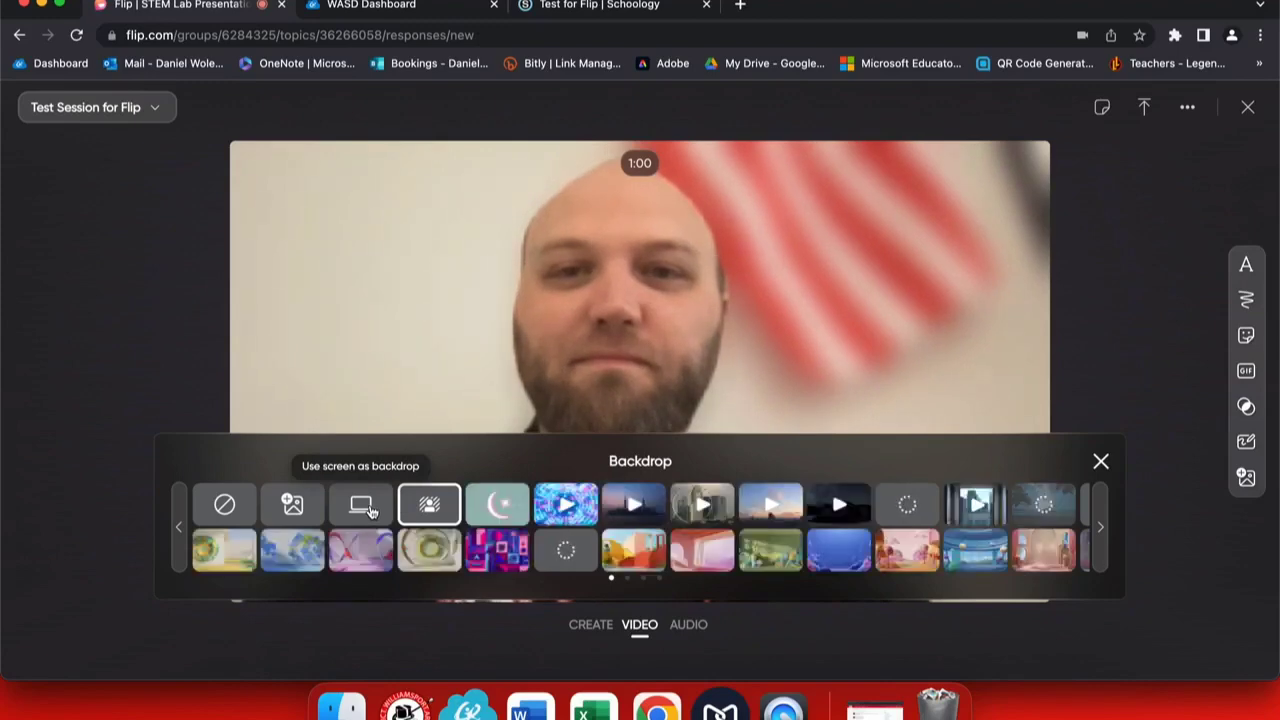
{"action": "left_click", "coordinate": [518, 508]}
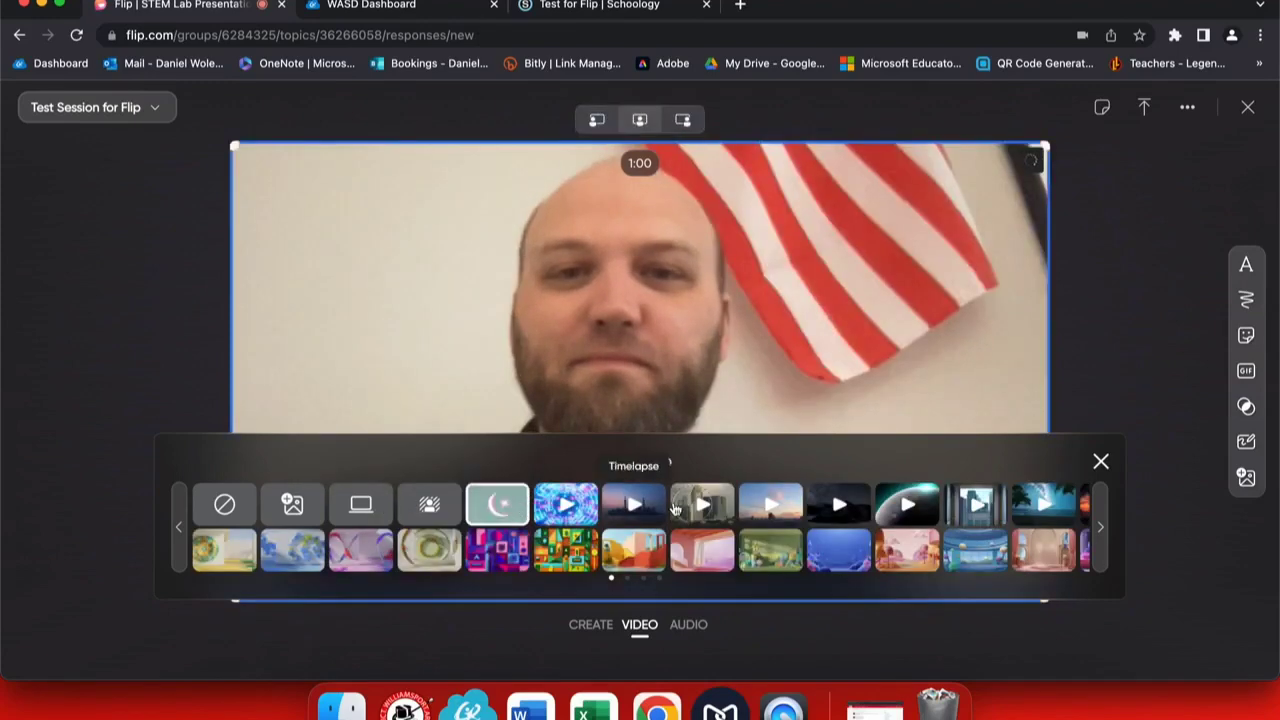
{"action": "left_click", "coordinate": [652, 515]}
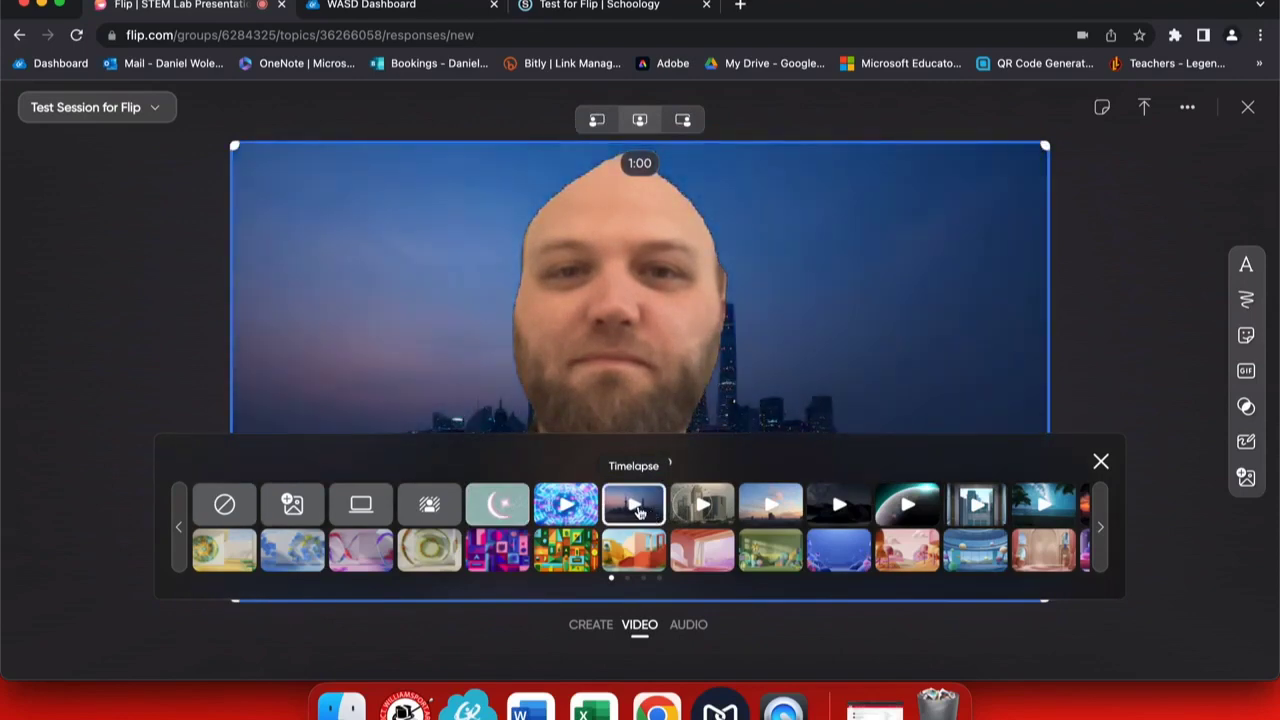
{"action": "left_click", "coordinate": [366, 508]}
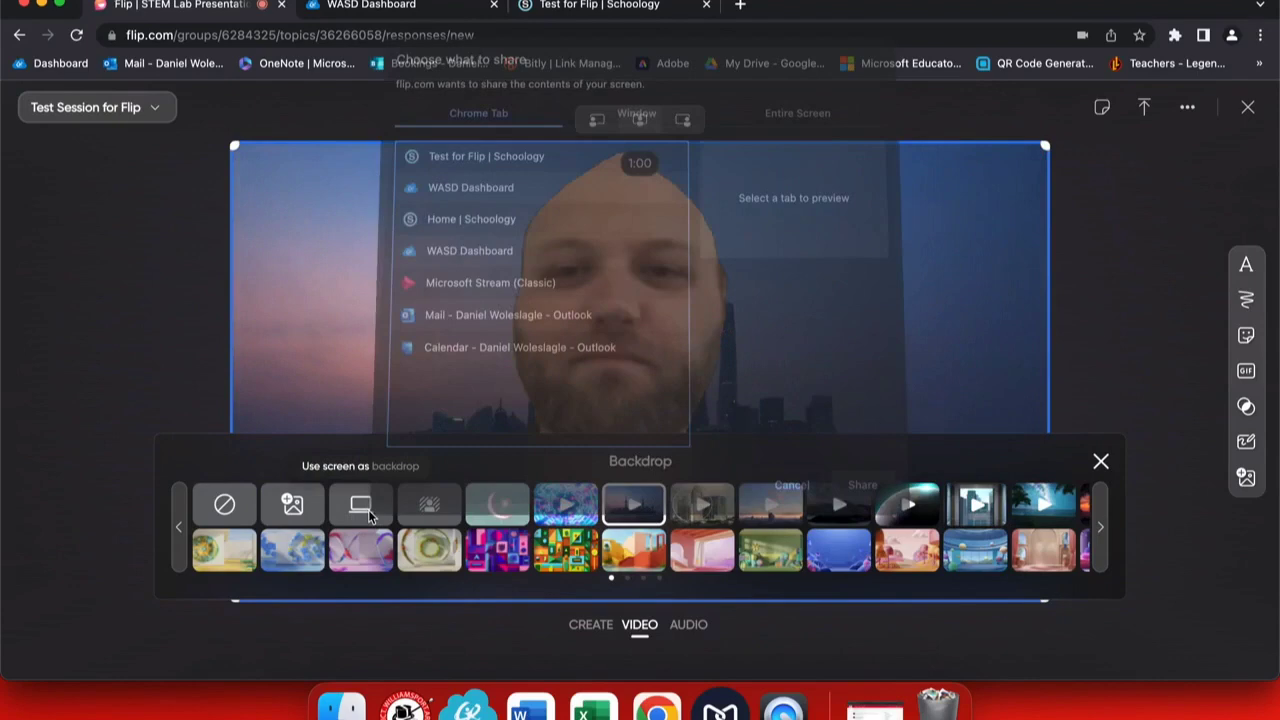
{"action": "left_click", "coordinate": [1100, 463]}
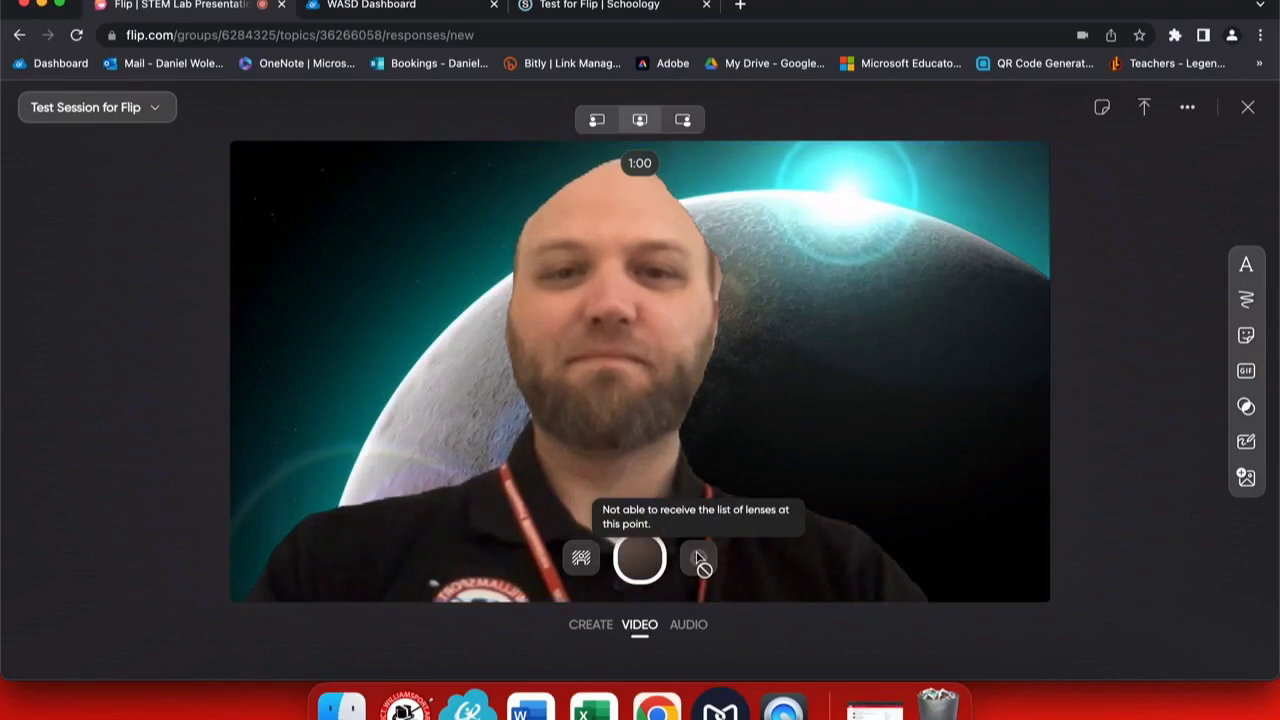
Step: Record a short video clip of about three seconds with the planet backdrop
{"action": "left_click", "coordinate": [645, 559]}
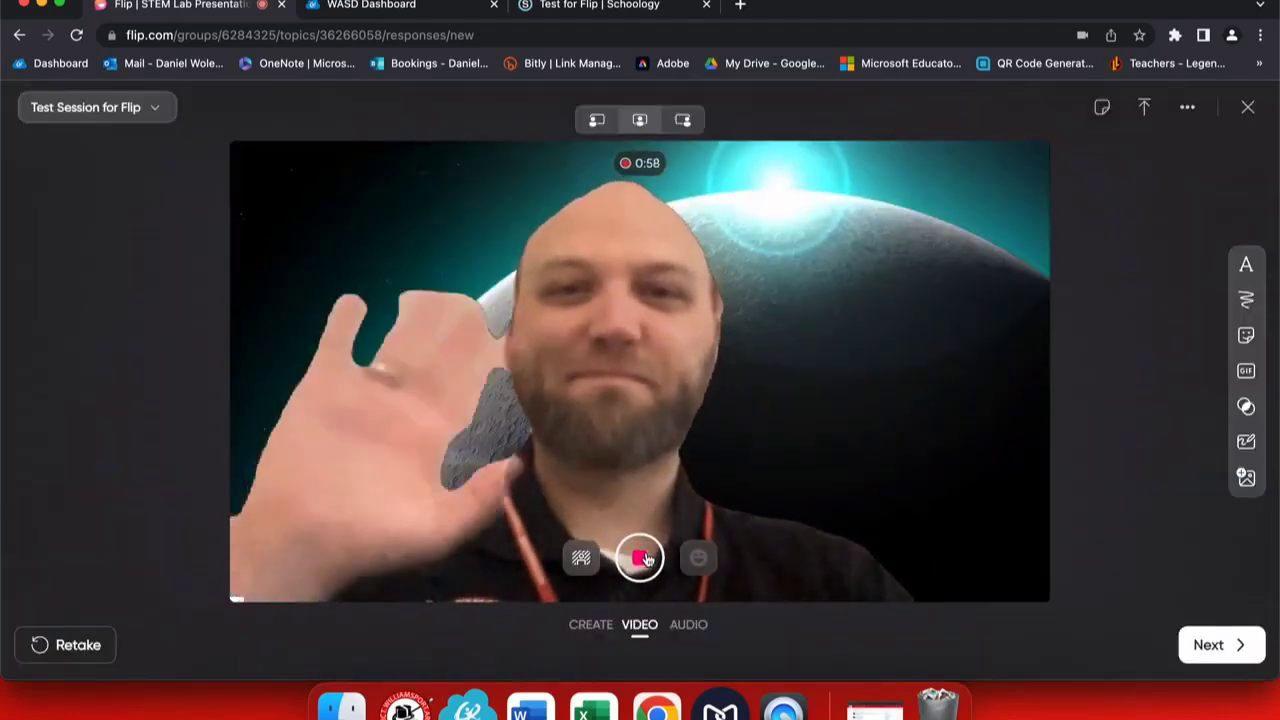
{"action": "left_click", "coordinate": [645, 559]}
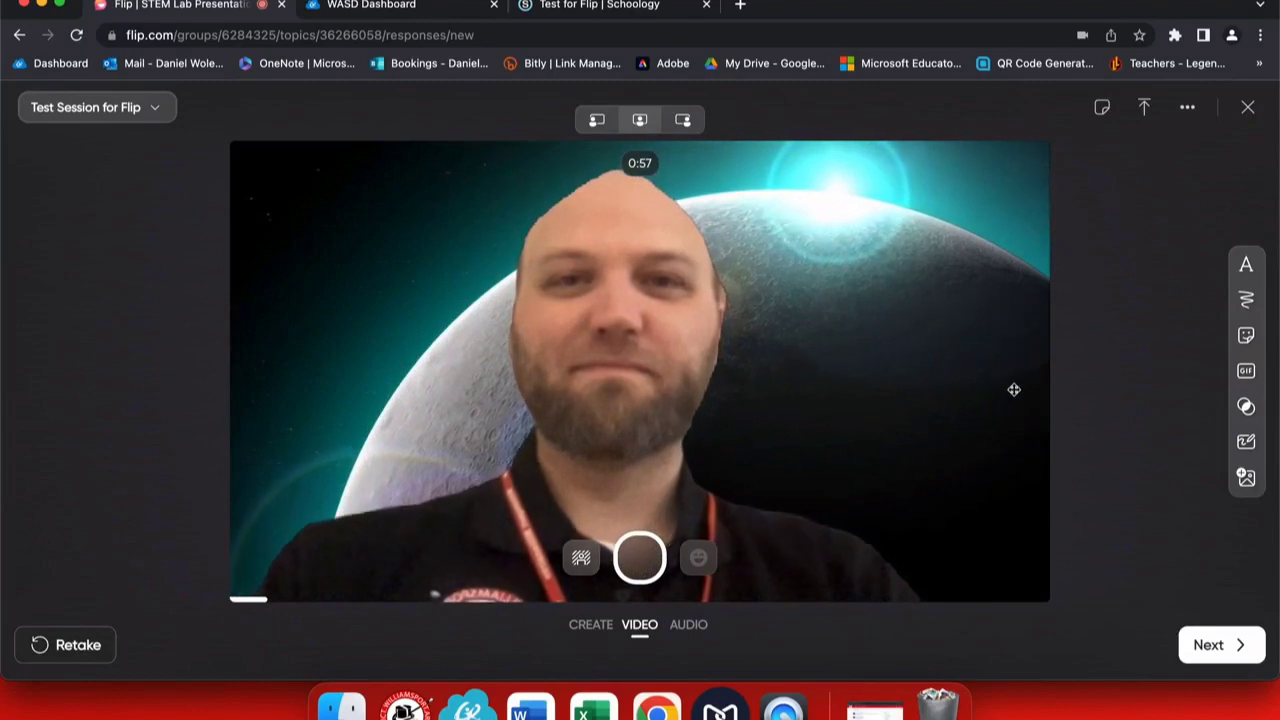
Step: Add a Typewriter-style text overlay reading "Here is some text" to the video
{"action": "left_click", "coordinate": [1248, 266]}
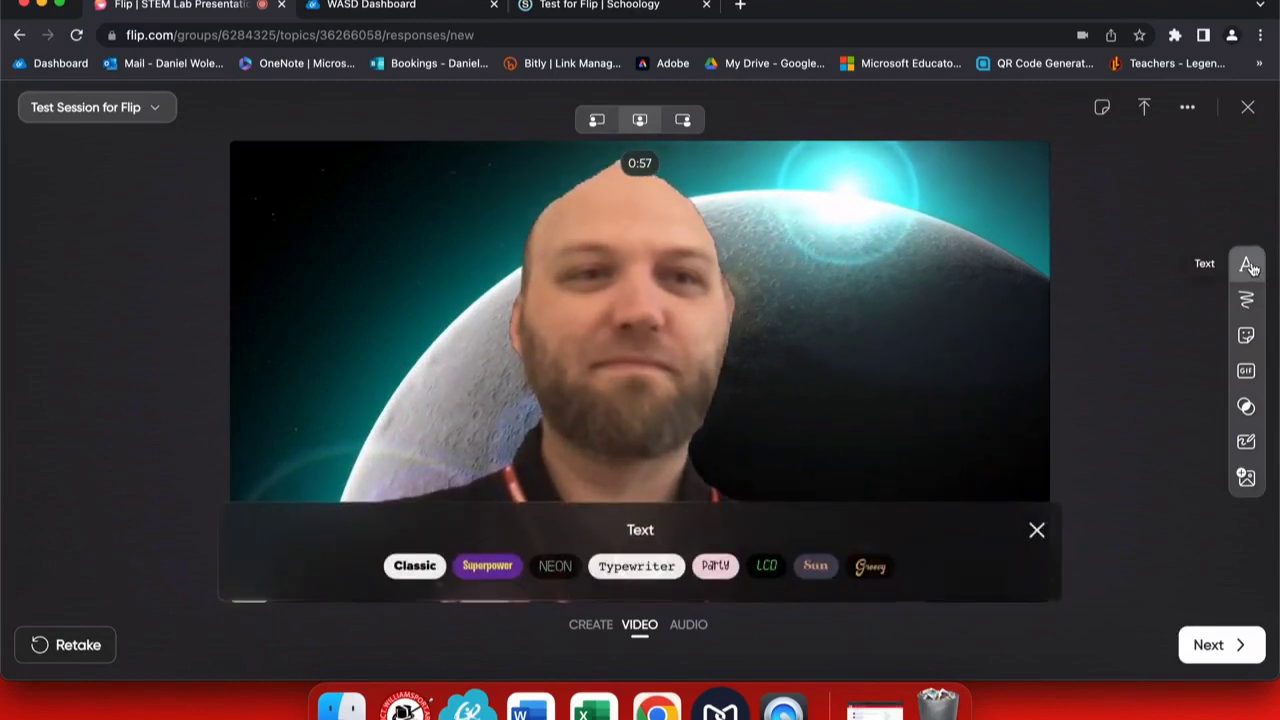
{"action": "left_click", "coordinate": [650, 566]}
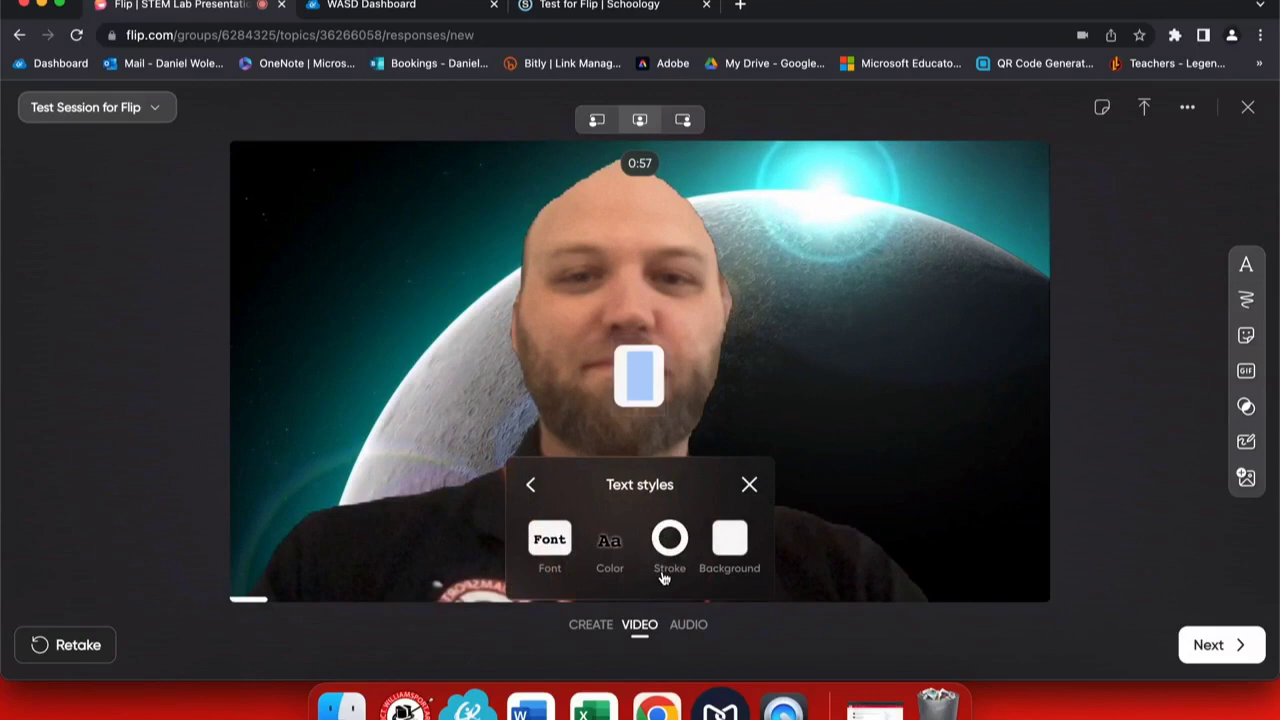
{"action": "type", "text": "Here is so"}
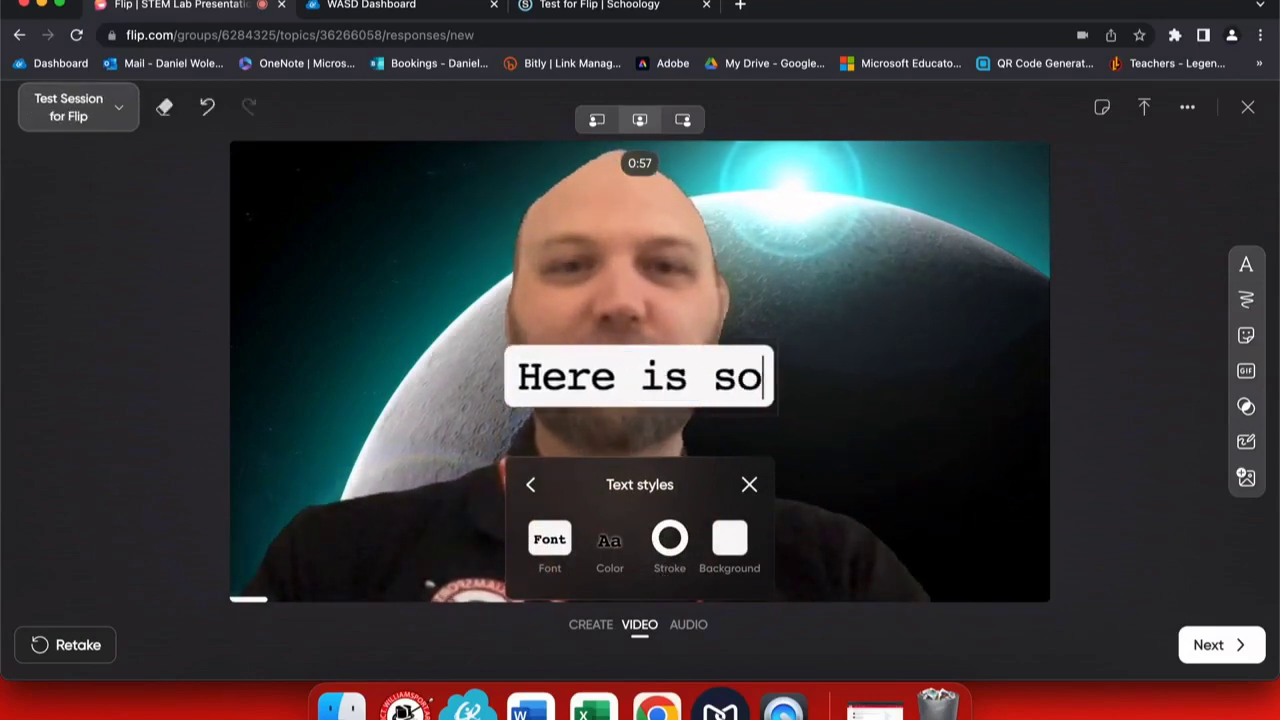
{"action": "type", "text": "me text"}
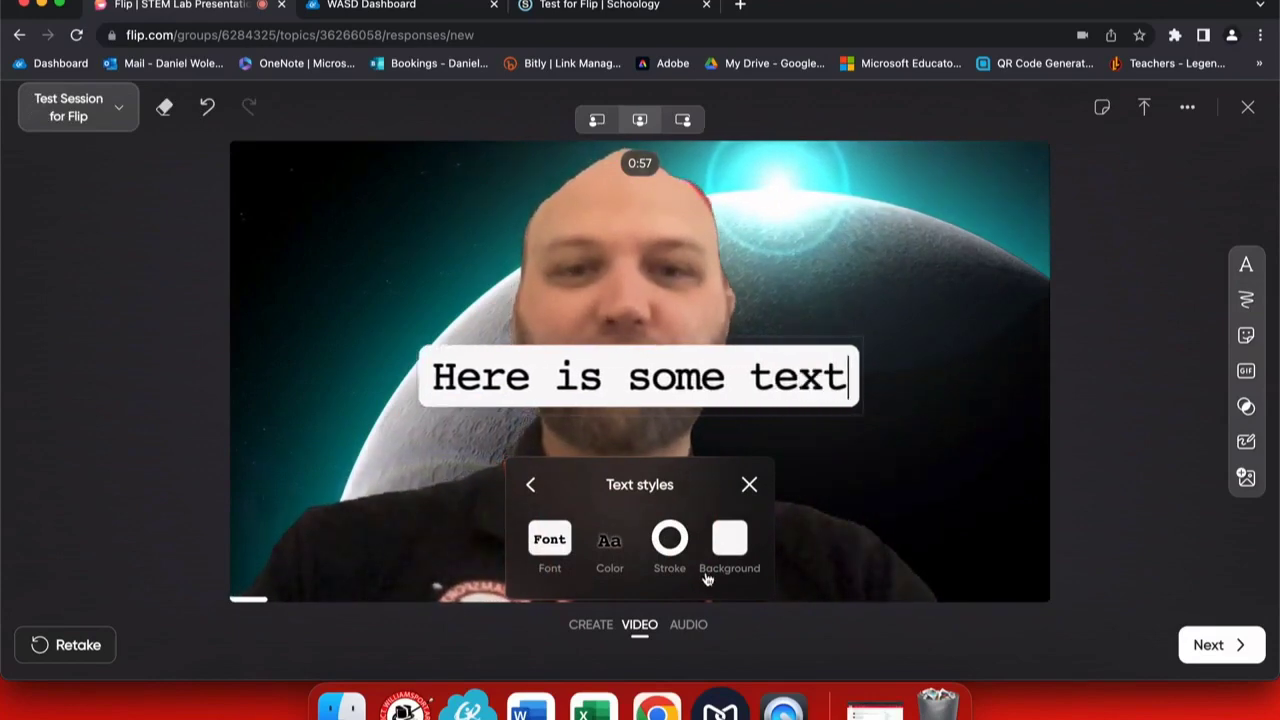
Step: Set the text overlay's color to red and view its background color options
{"action": "left_click", "coordinate": [608, 543]}
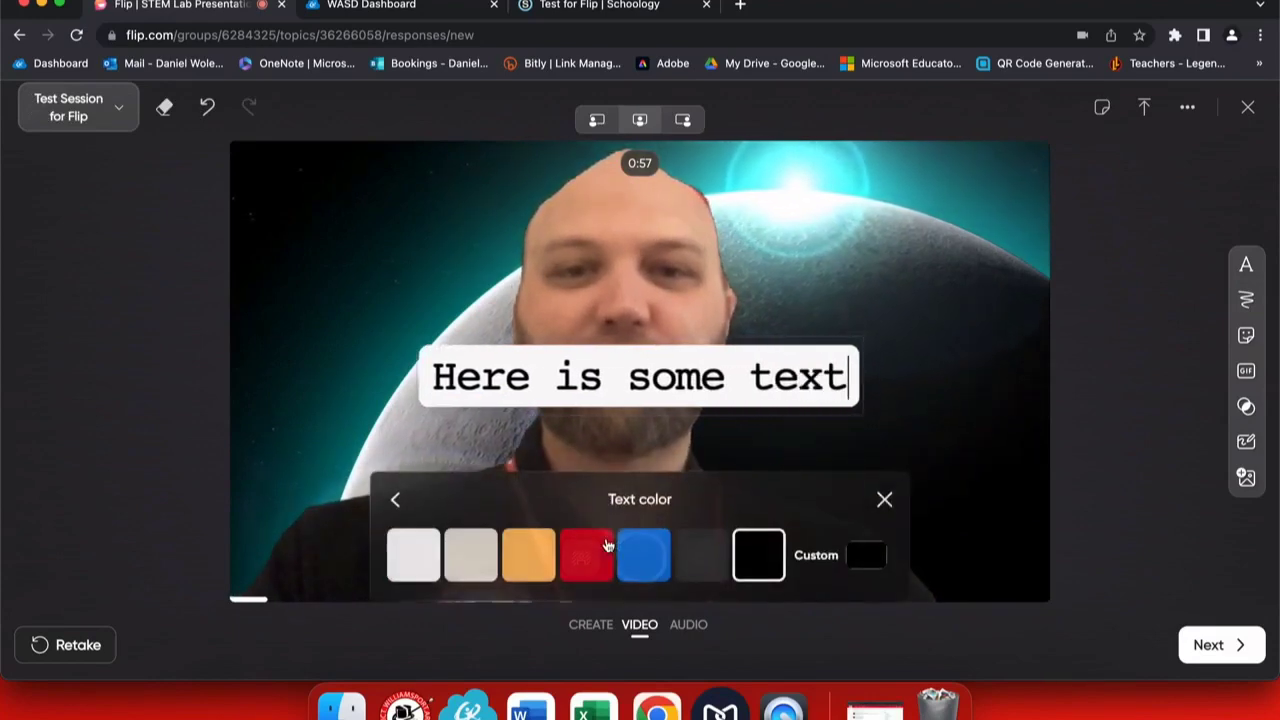
{"action": "left_click", "coordinate": [587, 548]}
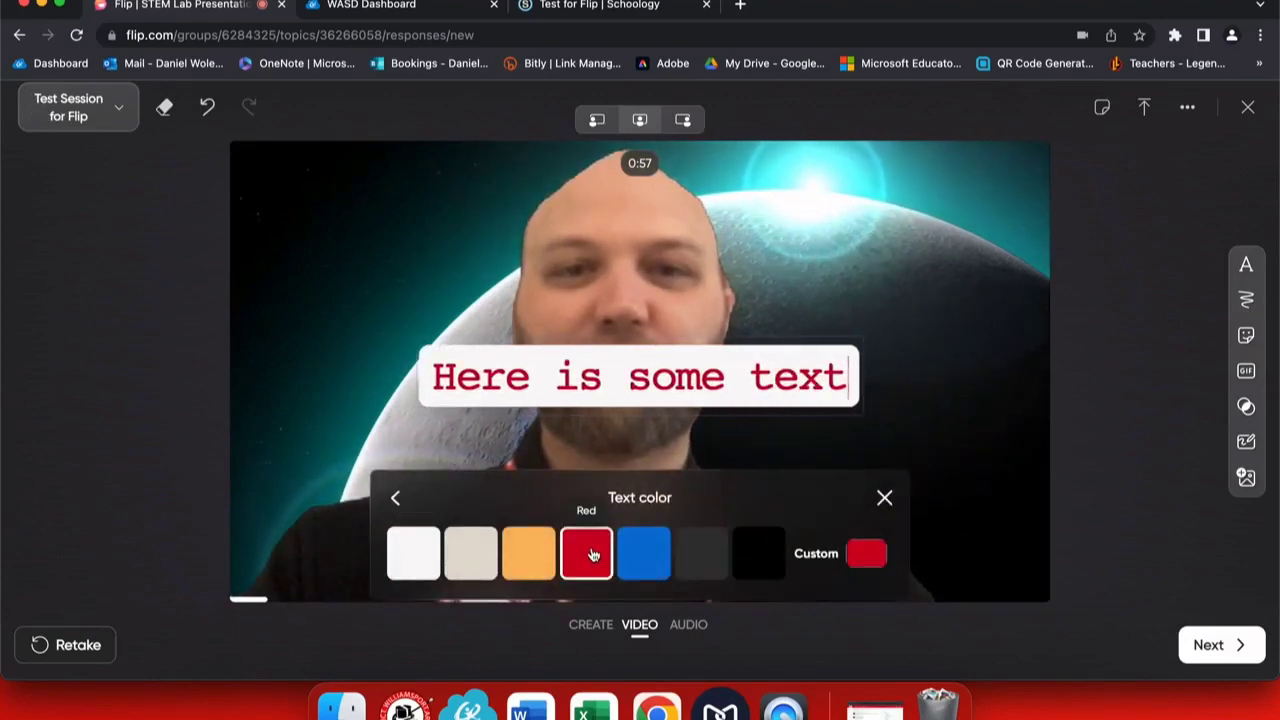
{"action": "left_click", "coordinate": [885, 497]}
{"action": "left_click", "coordinate": [764, 390]}
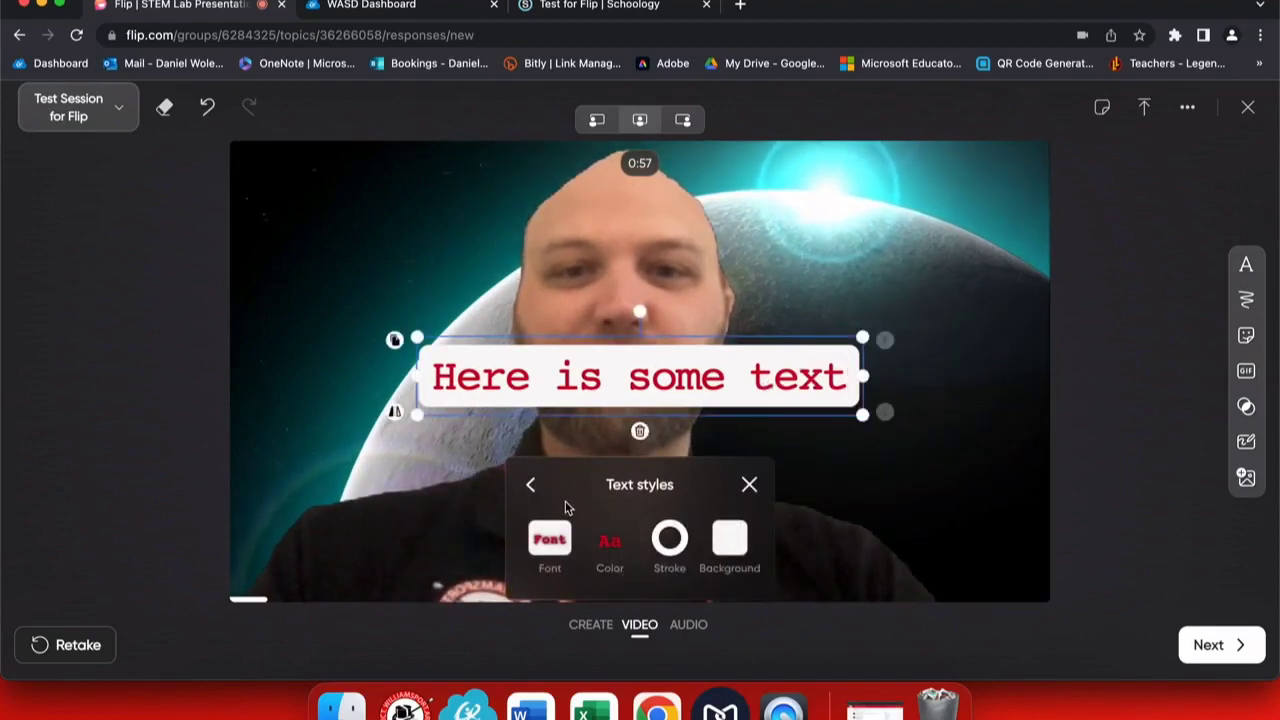
{"action": "left_click", "coordinate": [749, 484]}
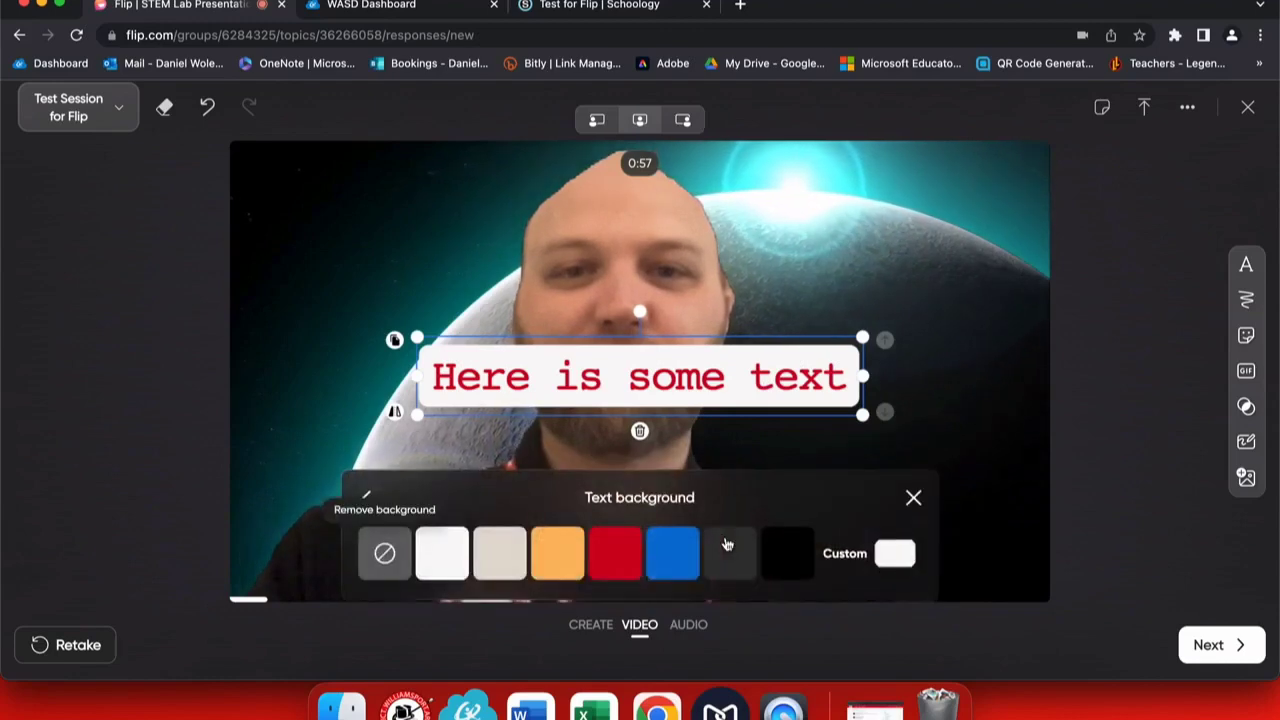
{"action": "left_click", "coordinate": [912, 499]}
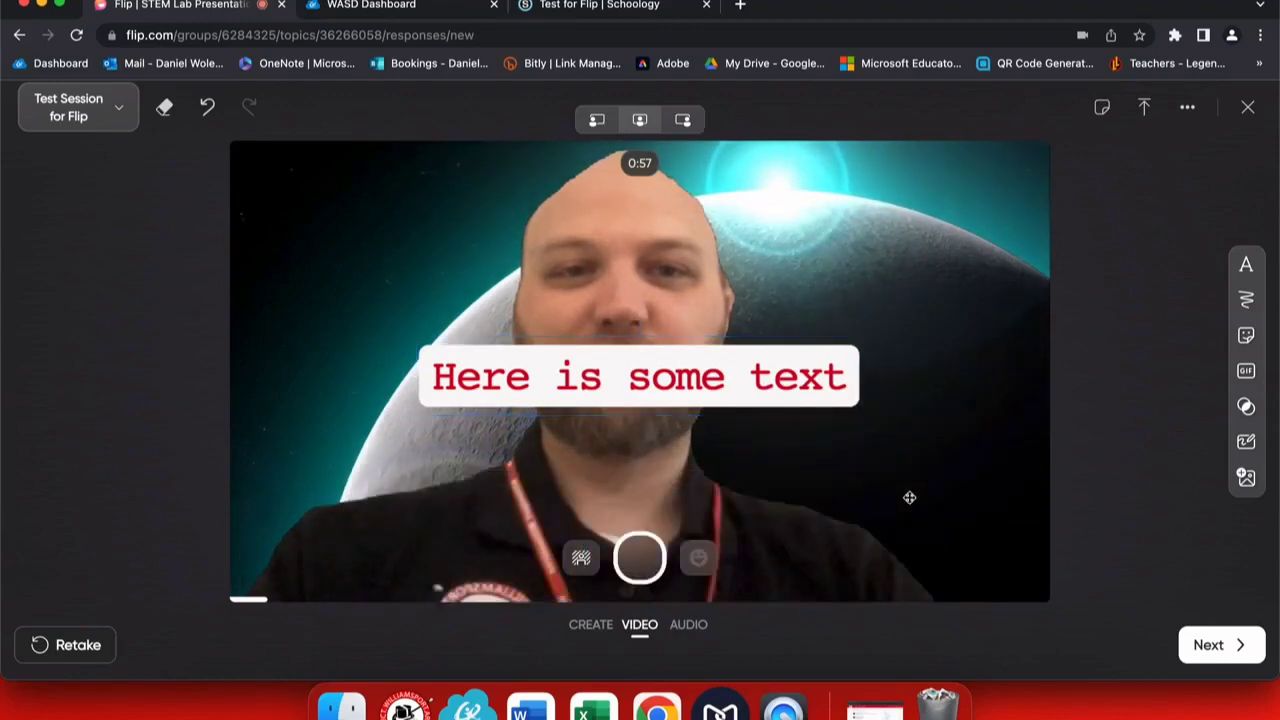
Step: Delete the red text overlay from the video
{"action": "left_click", "coordinate": [731, 380]}
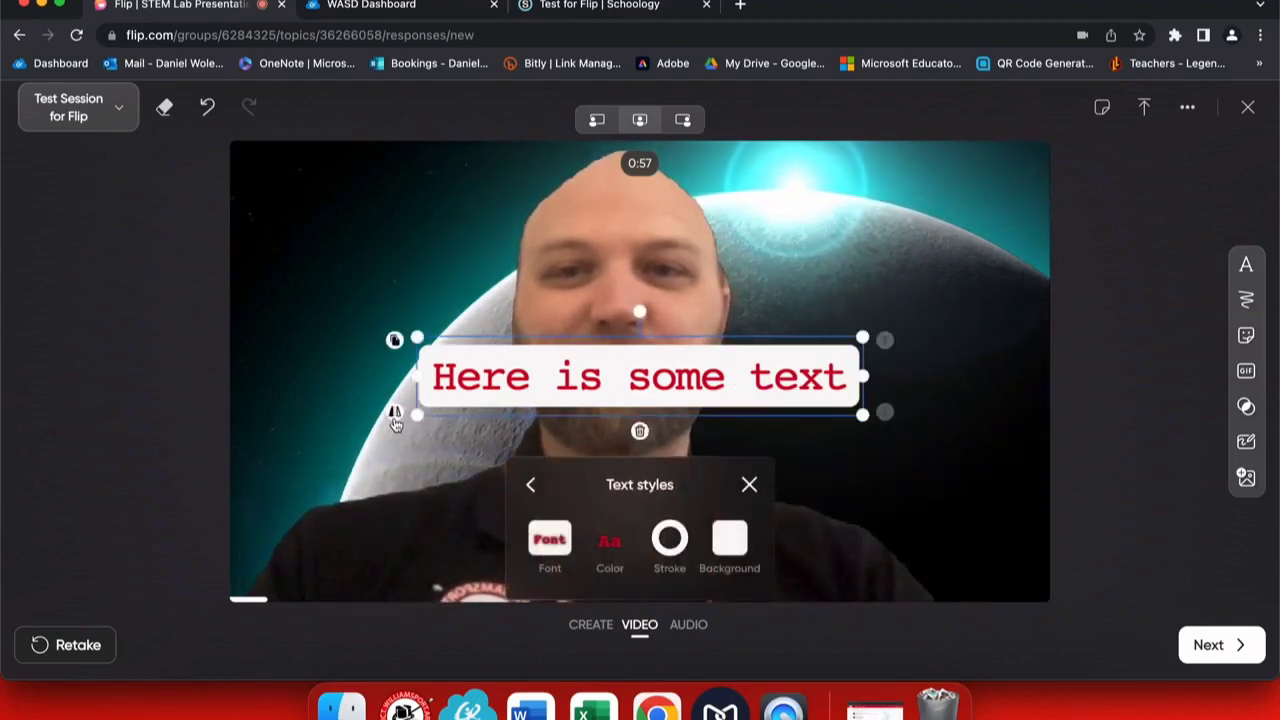
{"action": "key", "text": "BackSpace"}
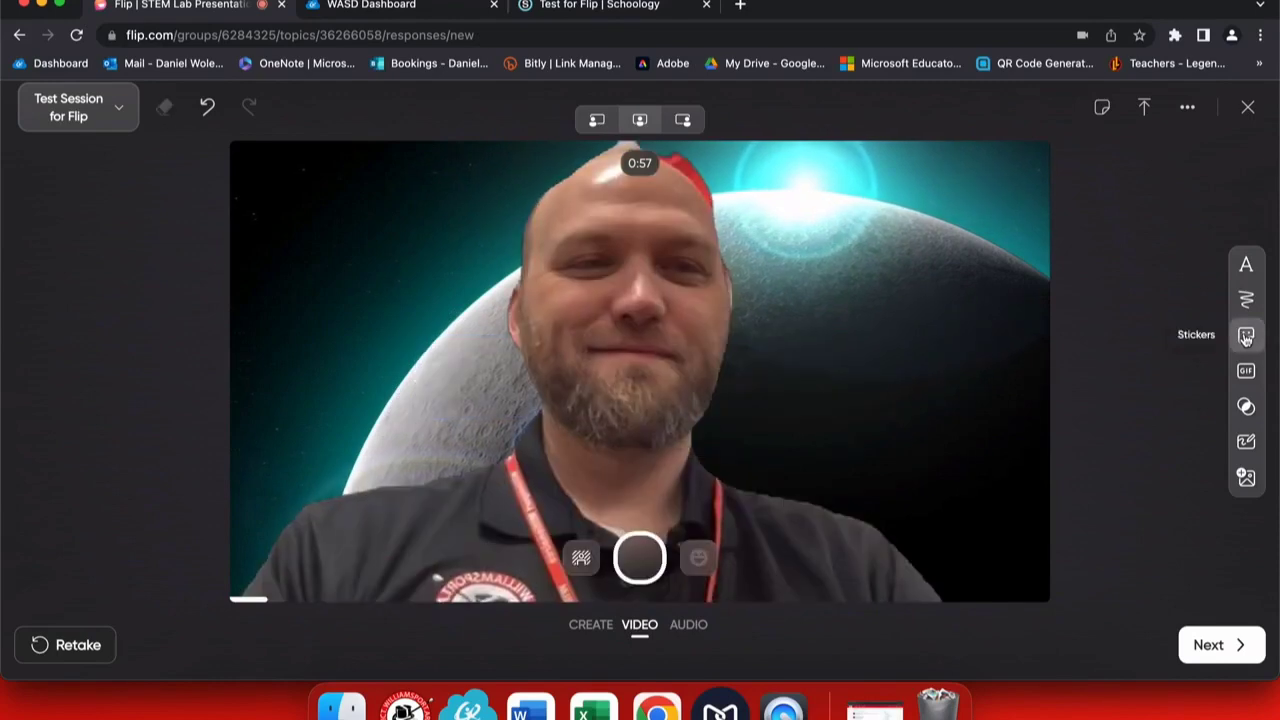
Step: Try the Breeze and Memory filters on the video, and apply the purple-and-orange gradient filter
{"action": "left_click", "coordinate": [1249, 408]}
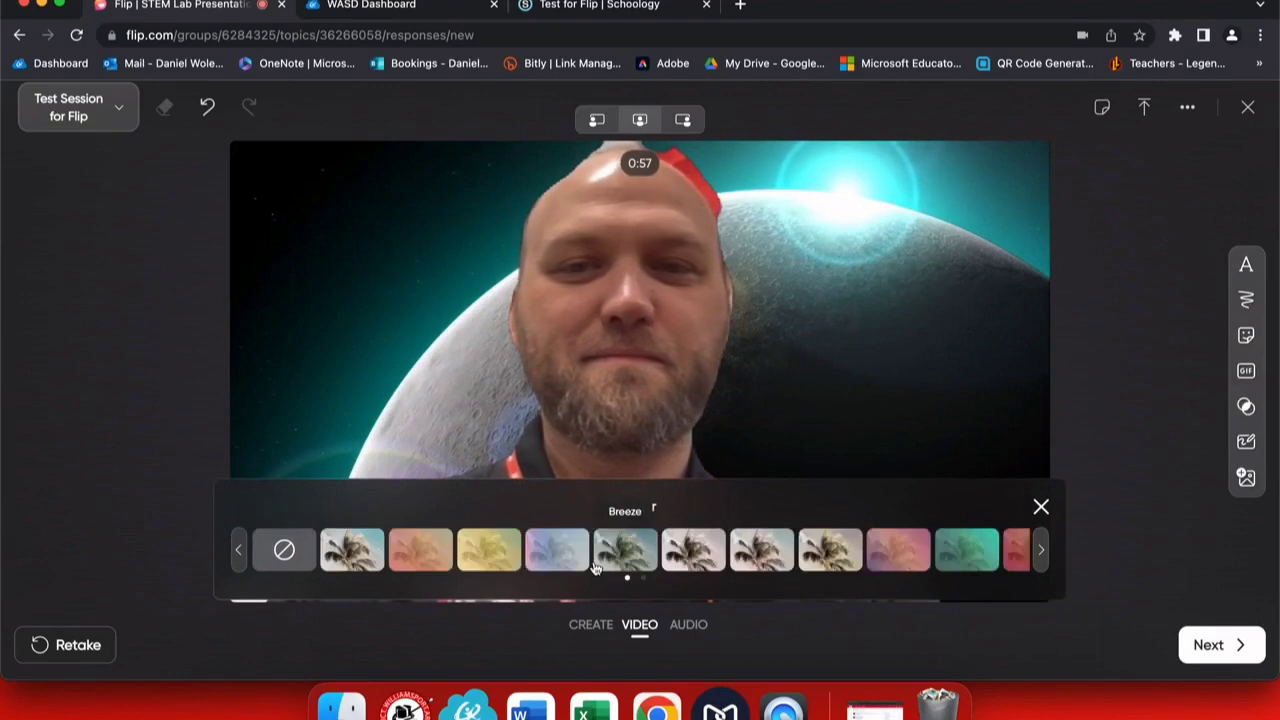
{"action": "left_click", "coordinate": [610, 560]}
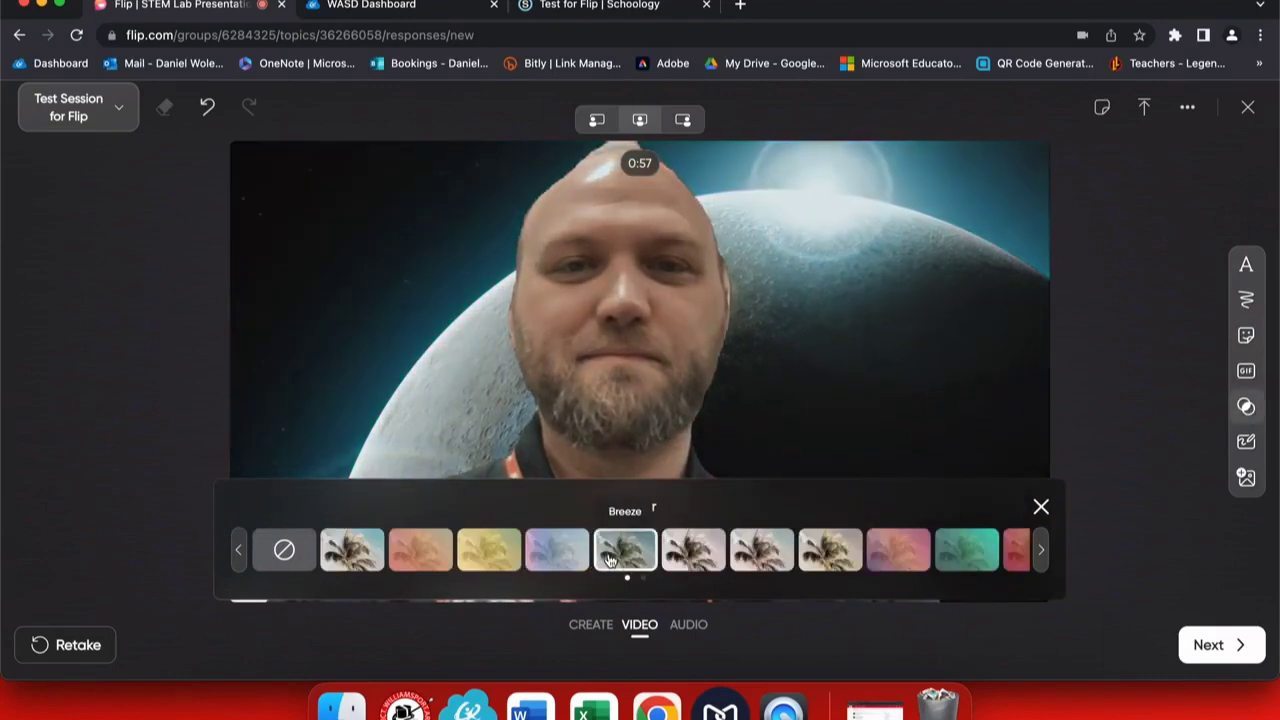
{"action": "left_click", "coordinate": [580, 560]}
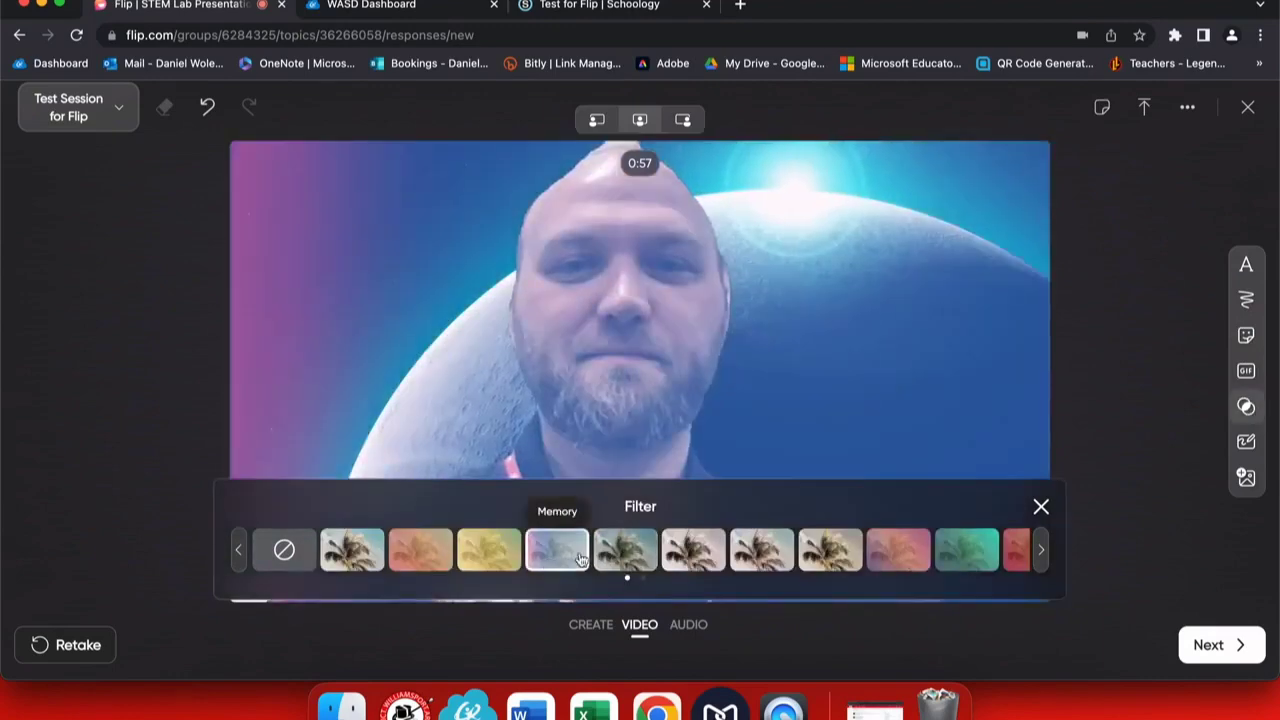
{"action": "left_click", "coordinate": [900, 555]}
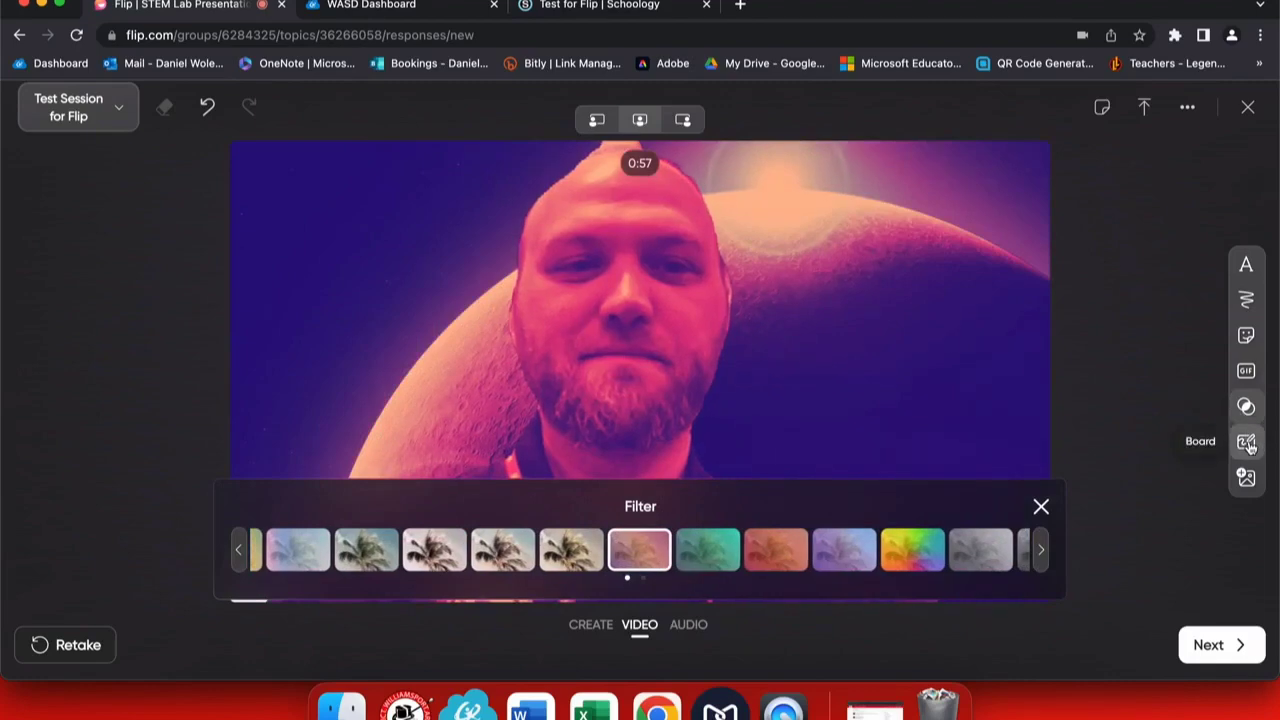
Step: Add the Graph board to the video and set its split screen to 54%
{"action": "left_click", "coordinate": [1247, 444]}
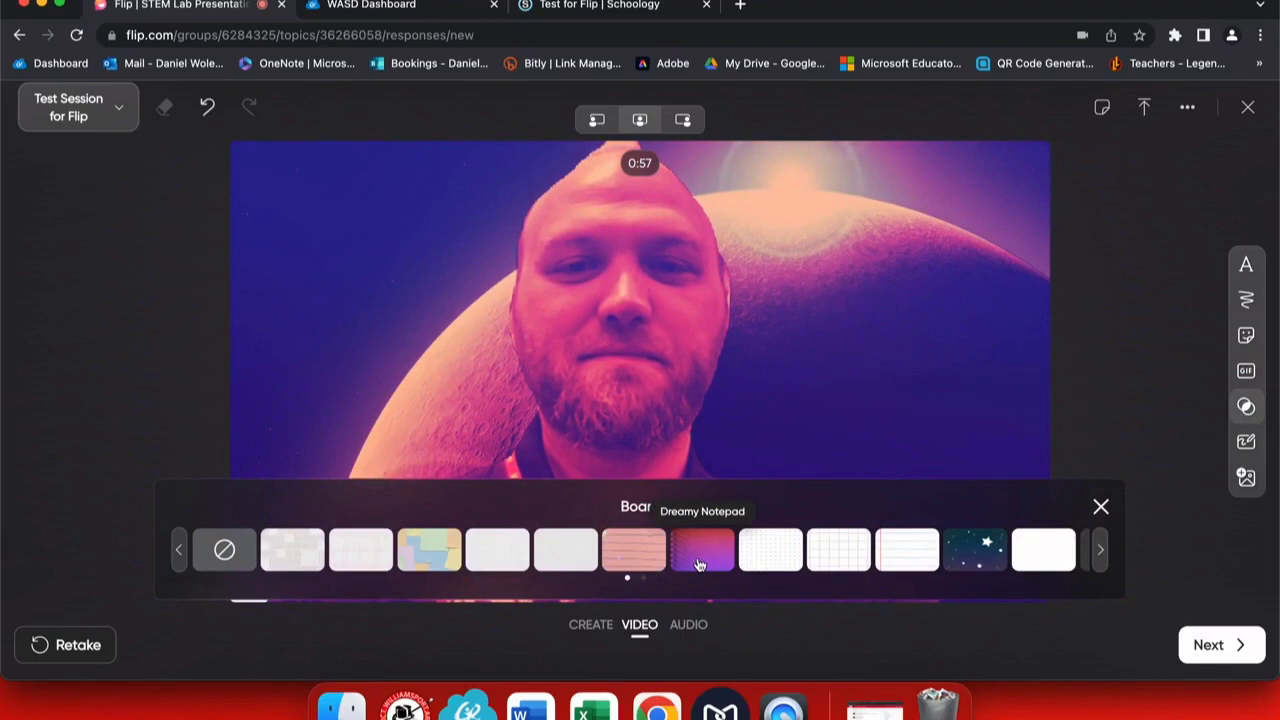
{"action": "left_click", "coordinate": [1247, 444]}
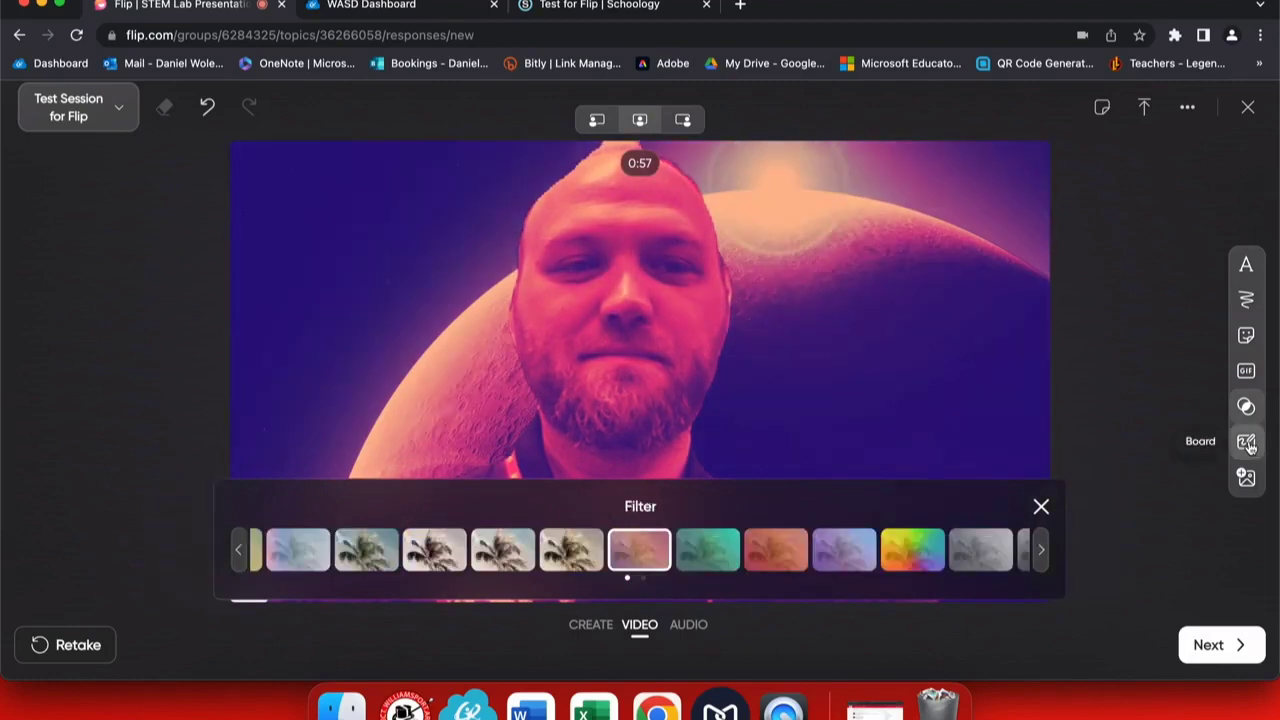
{"action": "left_click", "coordinate": [1247, 444]}
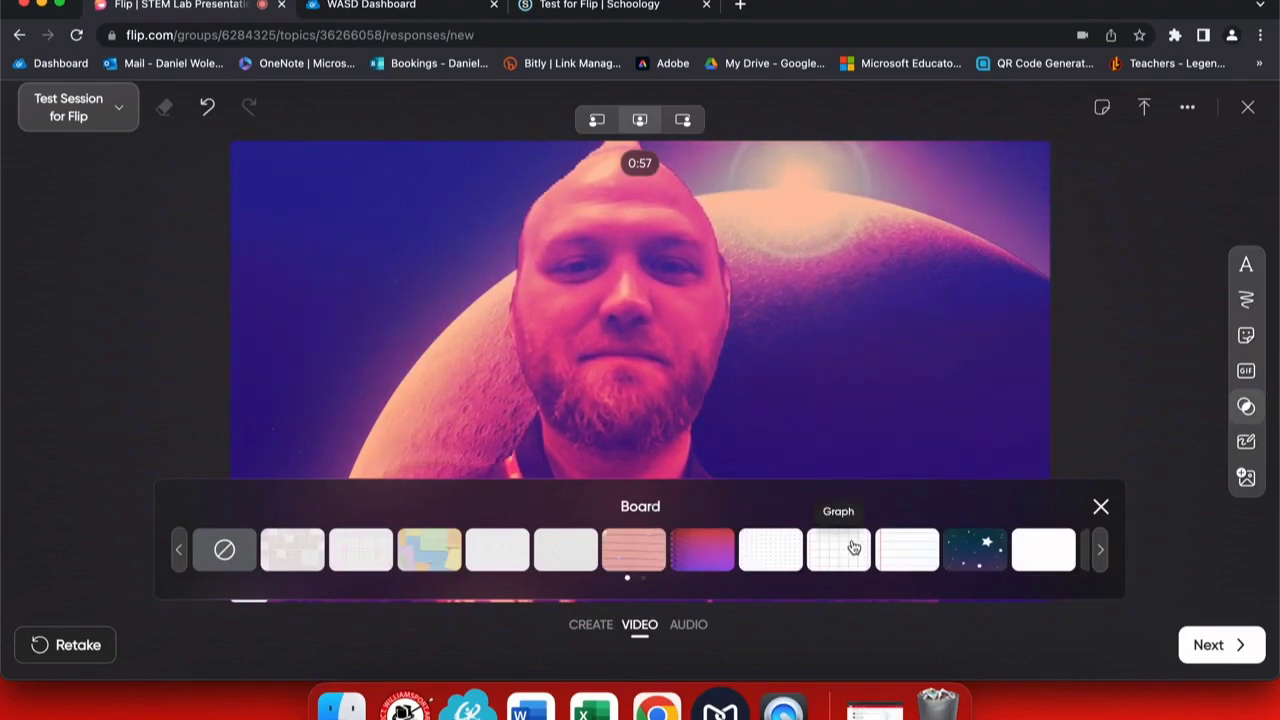
{"action": "left_click", "coordinate": [854, 547]}
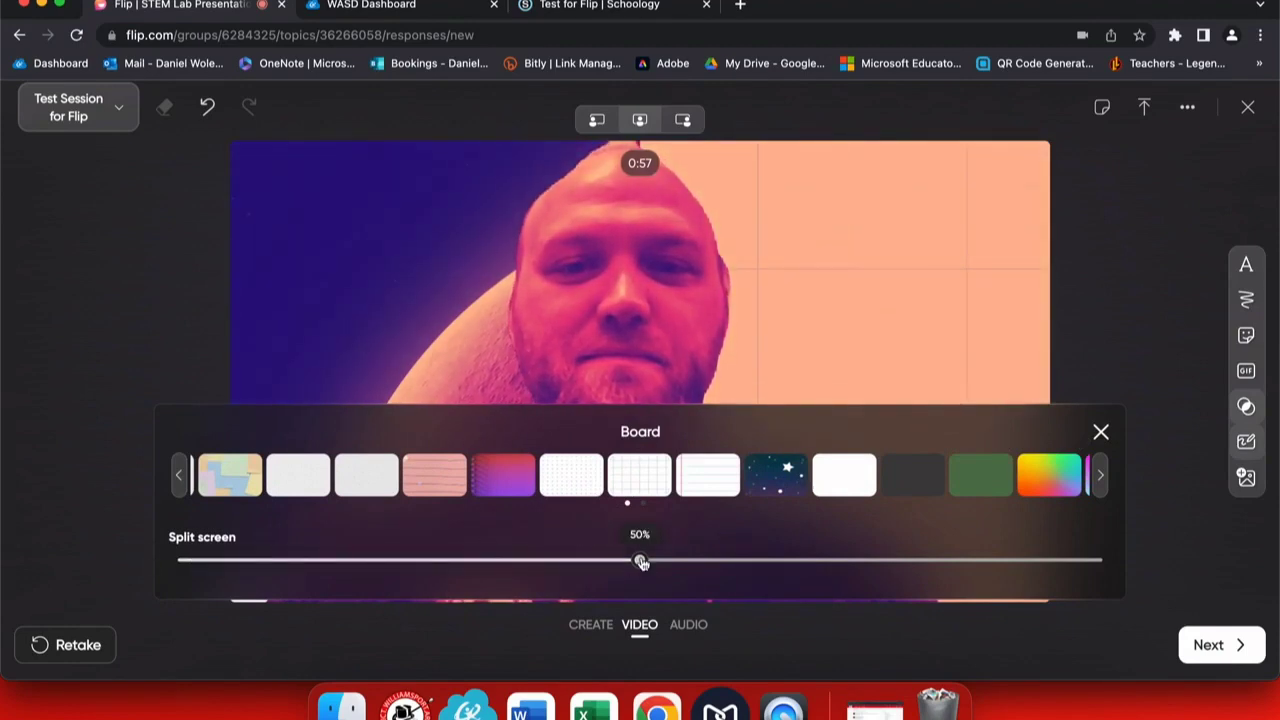
{"action": "left_click_drag", "start_coordinate": [641, 562], "coordinate": [677, 560]}
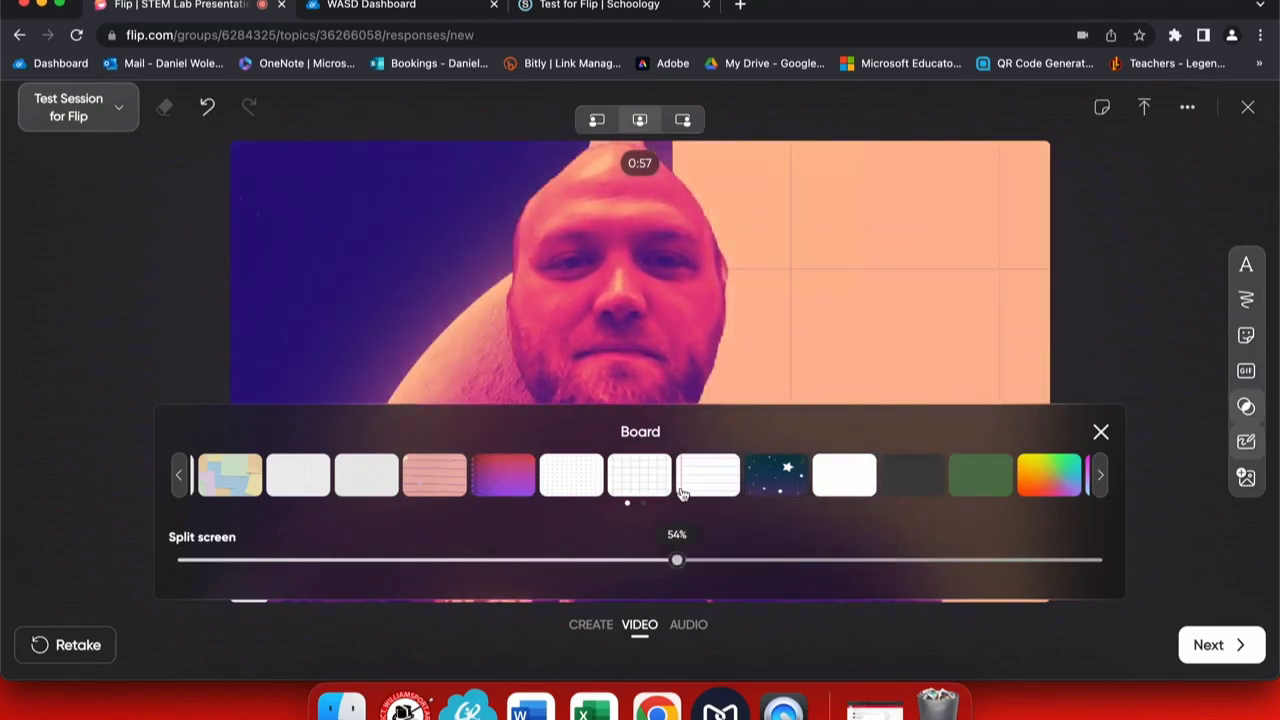
{"action": "left_click", "coordinate": [1101, 434]}
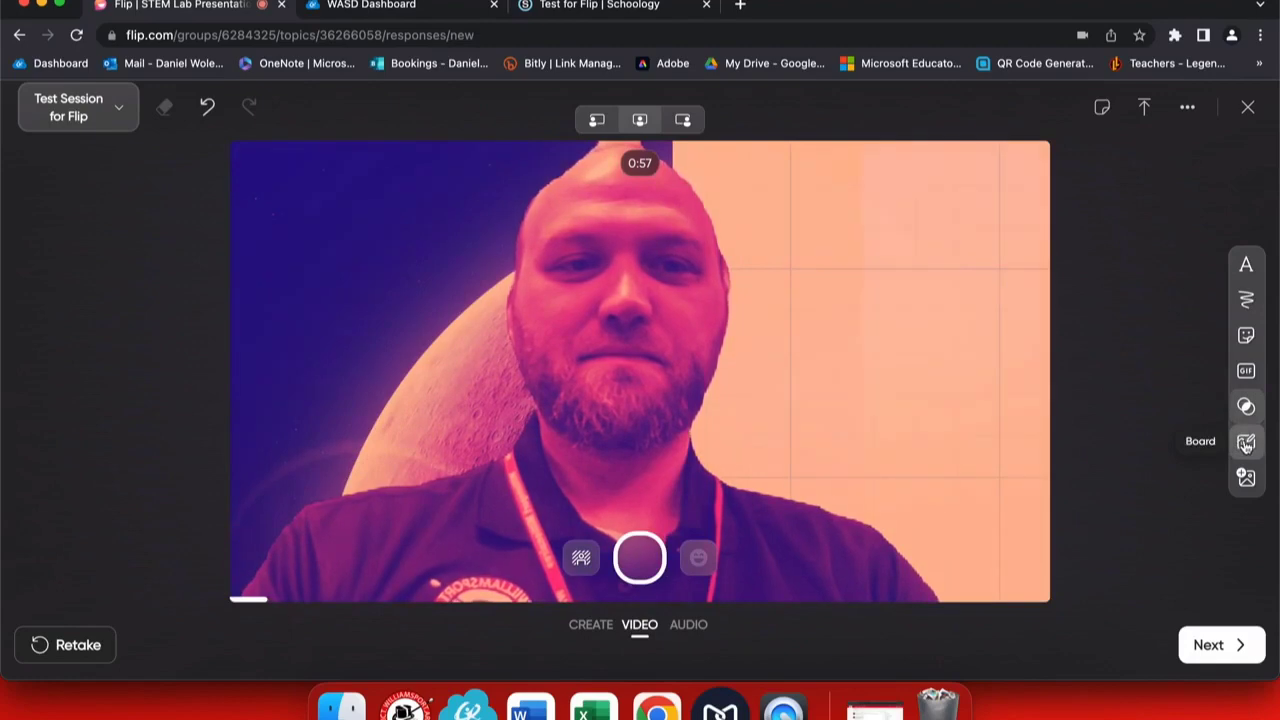
Step: Set the drawing color to black (#000000) and draw a small freehand loop on the graph board
{"action": "left_click", "coordinate": [1246, 302]}
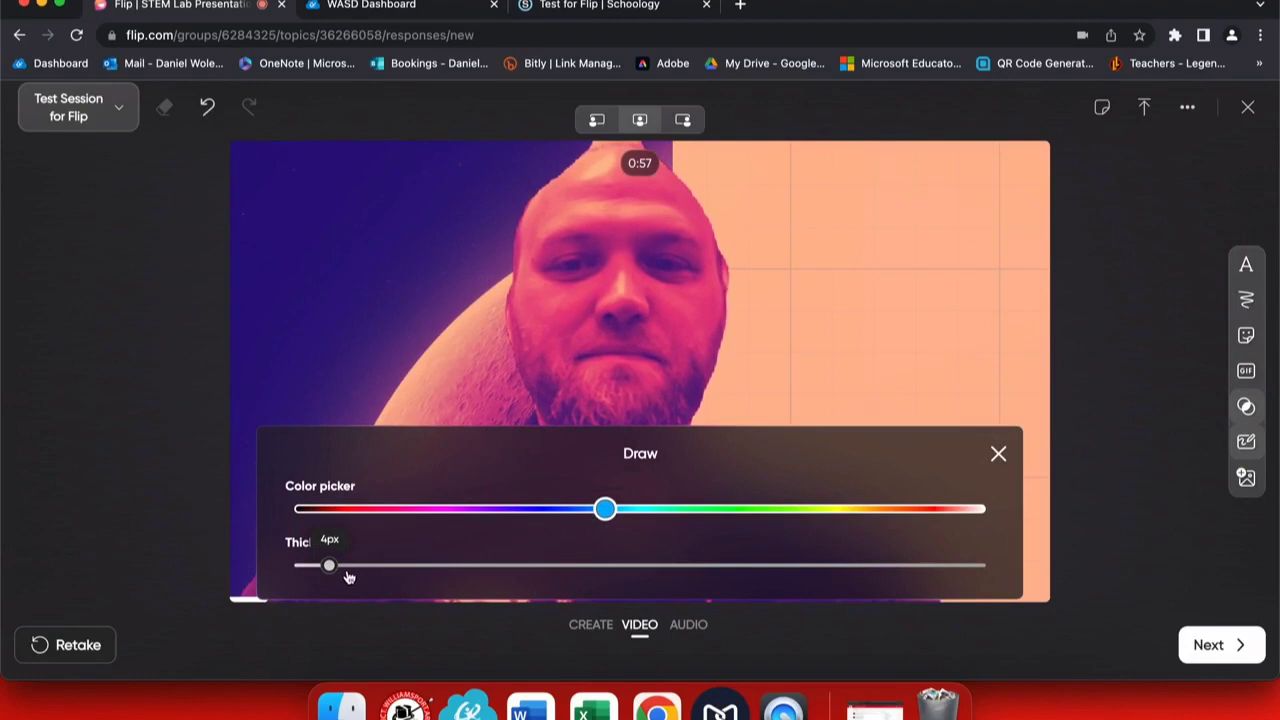
{"action": "left_click", "coordinate": [300, 510]}
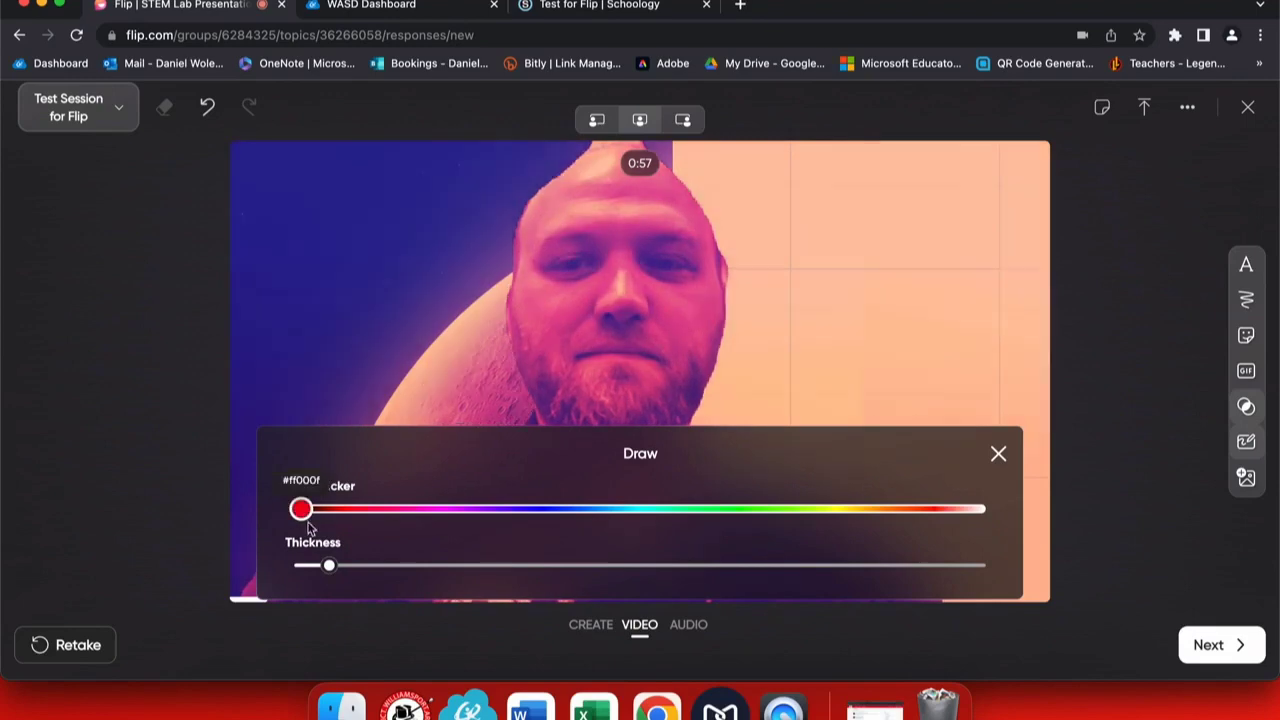
{"action": "left_click_drag", "start_coordinate": [301, 512], "coordinate": [293, 511]}
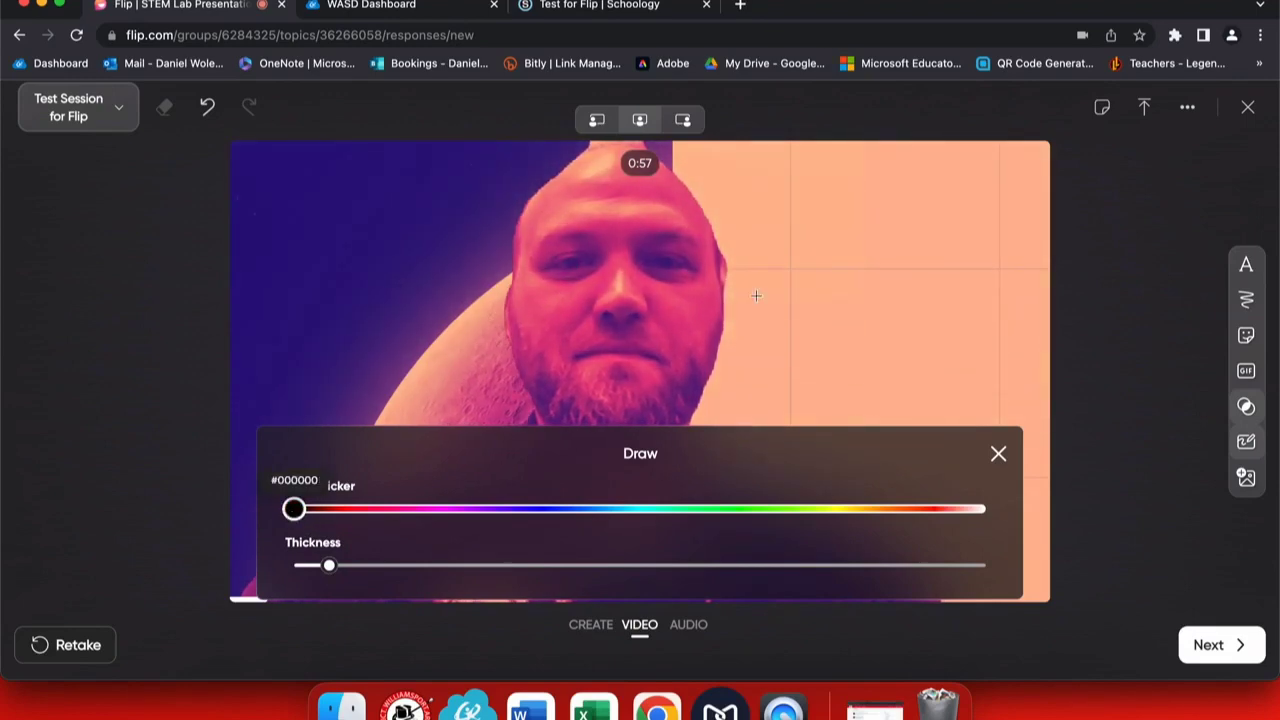
{"action": "left_click_drag", "start_coordinate": [842, 268], "coordinate": [872, 263]}
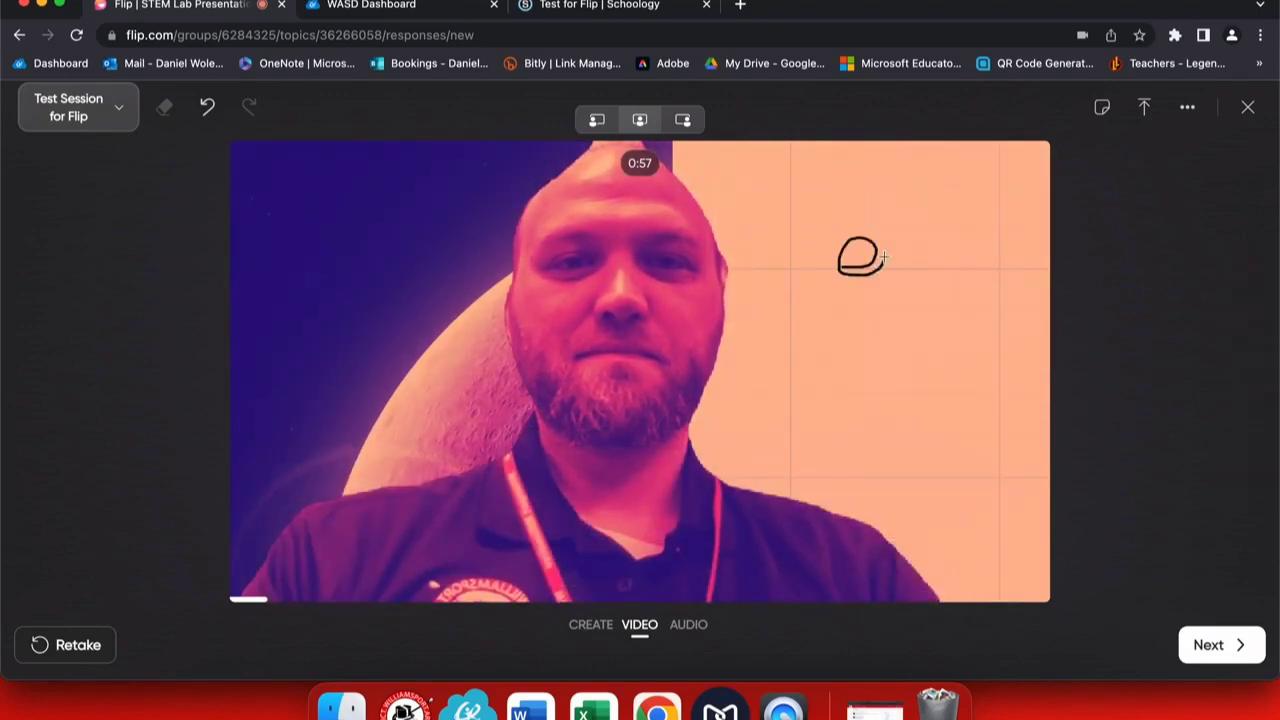
Step: Draw a black freehand zigzag on the graph board below the loop and close the drawing options
{"action": "mouse_move", "coordinate": [922, 322]}
{"action": "left_mouse_down"}
{"action": "mouse_move", "coordinate": [921, 355]}
{"action": "mouse_move", "coordinate": [951, 412]}
{"action": "left_mouse_up"}
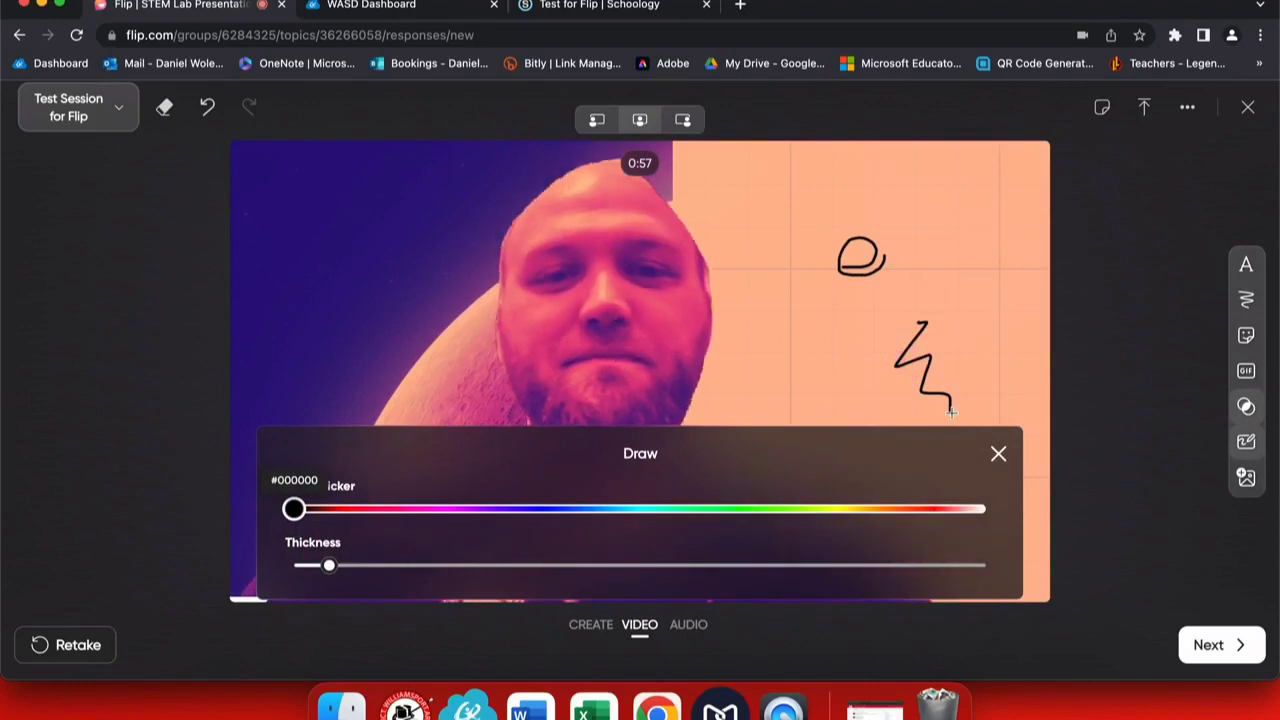
{"action": "left_click", "coordinate": [996, 452]}
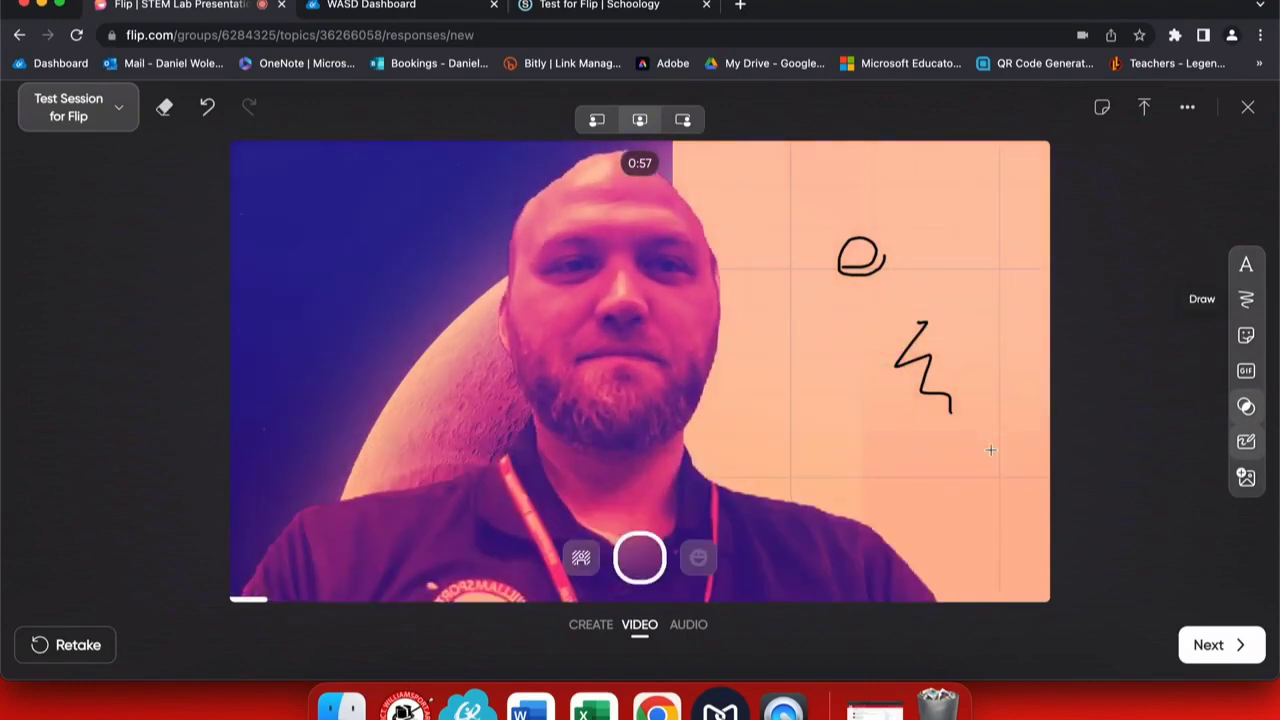
Step: Finish the recording without trimming, caption it "Our test video", leave the link empty and post it to the Test Session for Flip topic
{"action": "left_click", "coordinate": [1208, 645]}
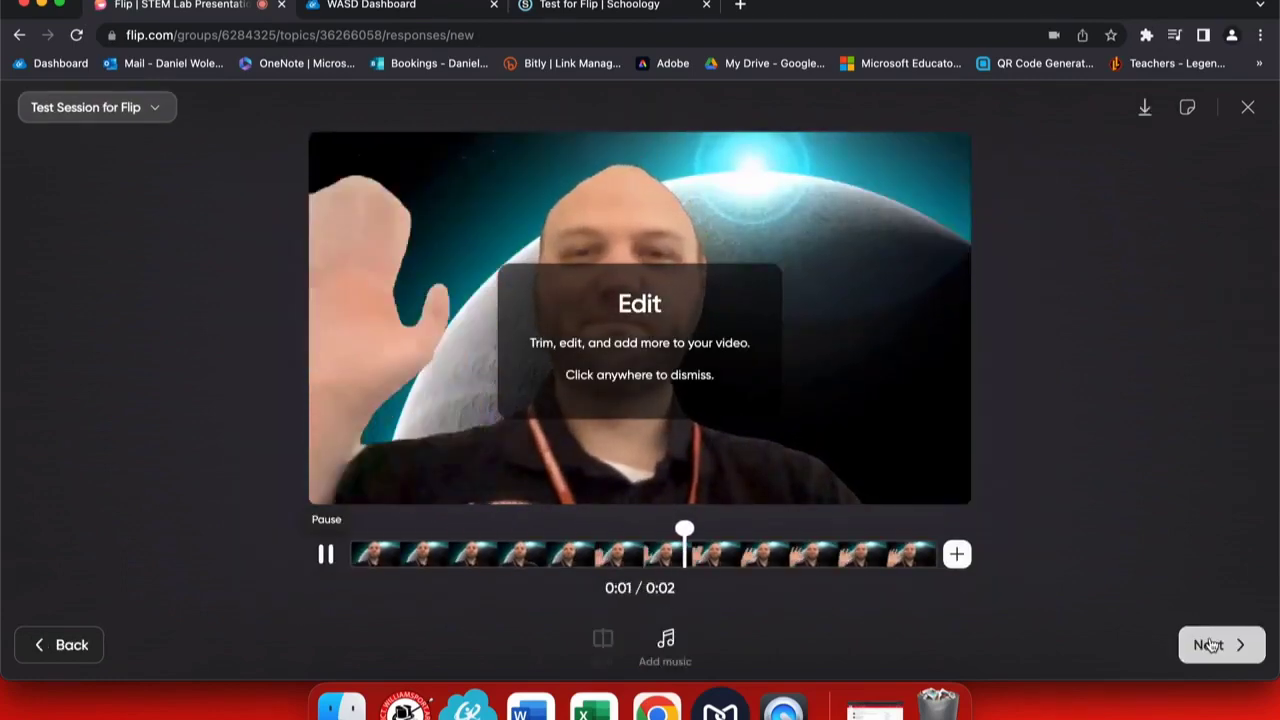
{"action": "left_click", "coordinate": [1210, 645]}
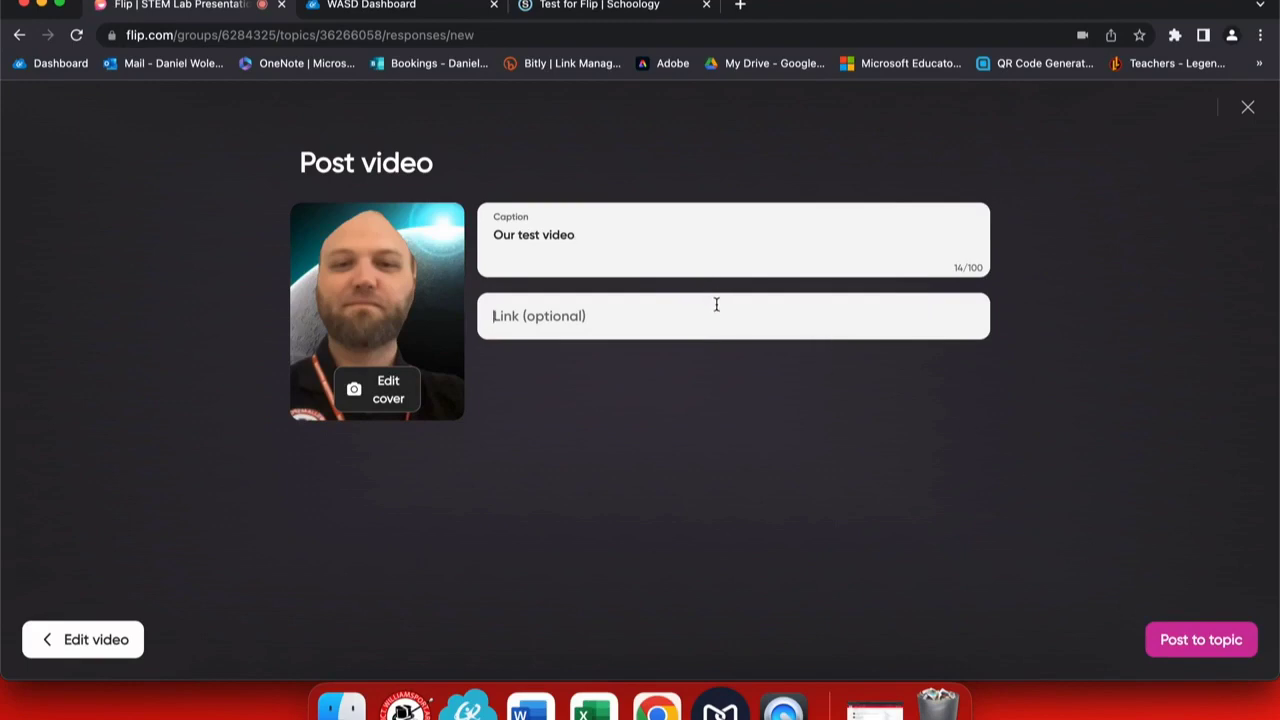
{"action": "left_click", "coordinate": [1178, 644]}
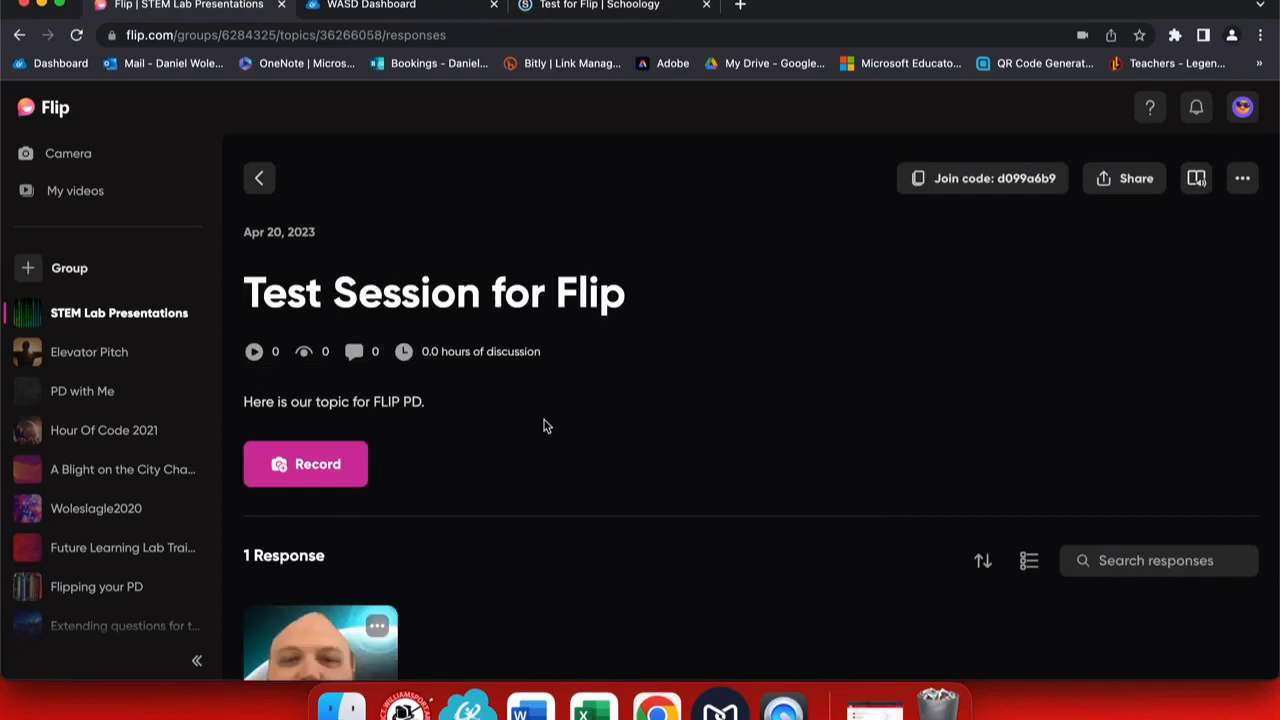
{"action": "scroll", "coordinate": [544, 426], "scroll_direction": "down", "scroll_amount": 3}
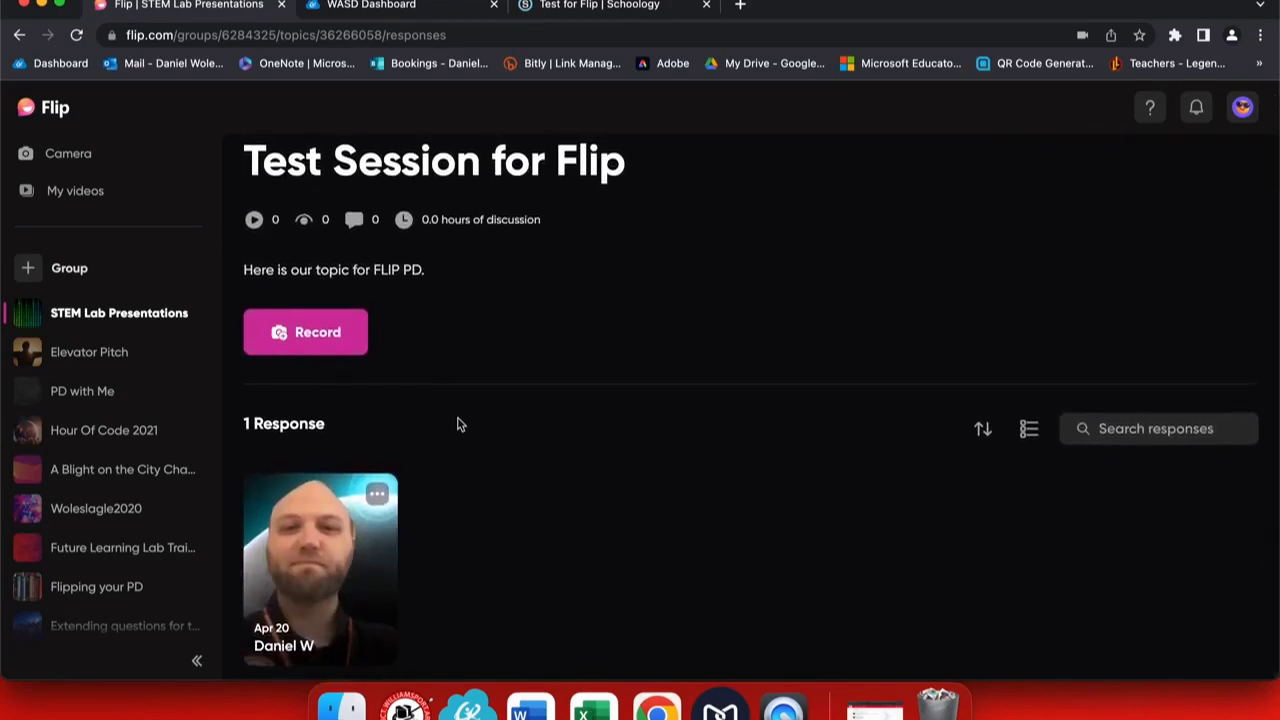